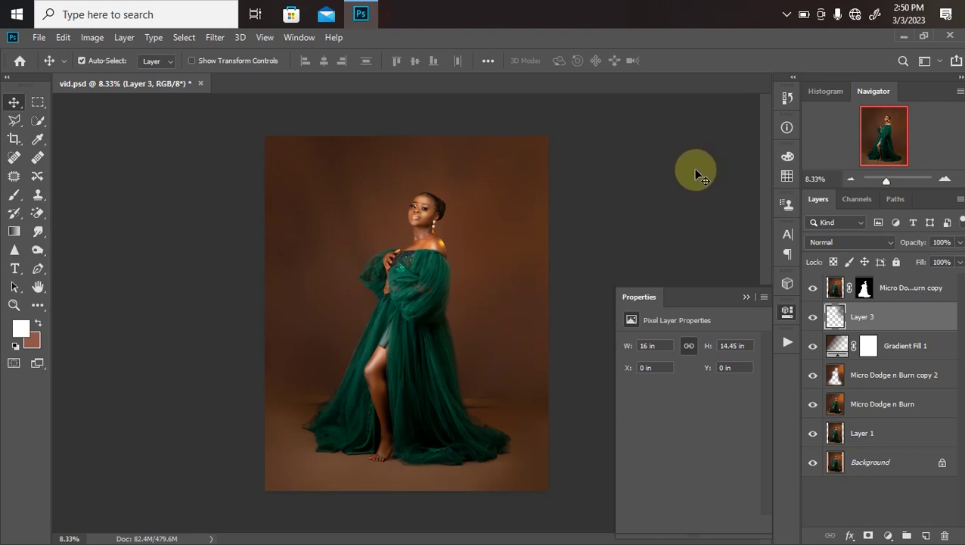
# Compare the Photoshop edit against the reference photo DSC_0553.jpg.
pyautogui.click(612, 21)
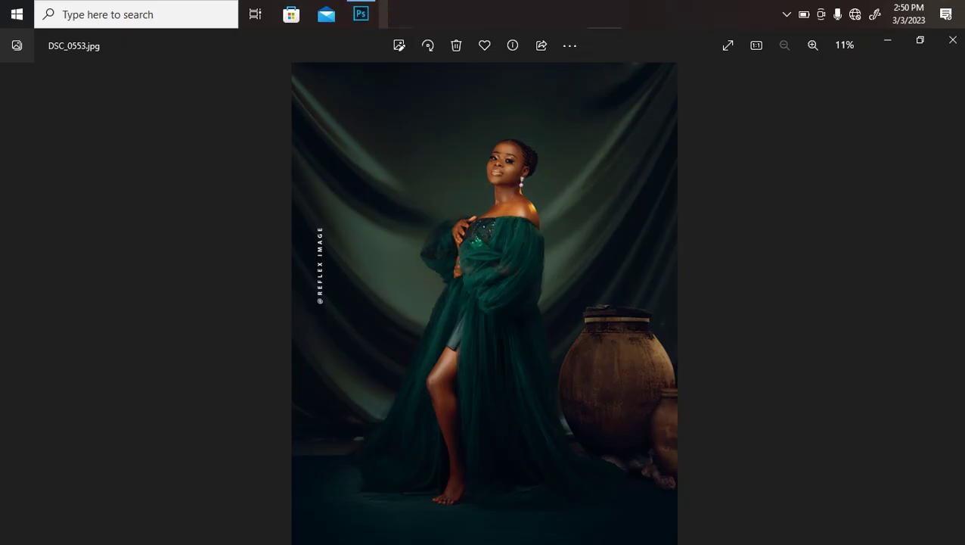
pyautogui.click(359, 15)
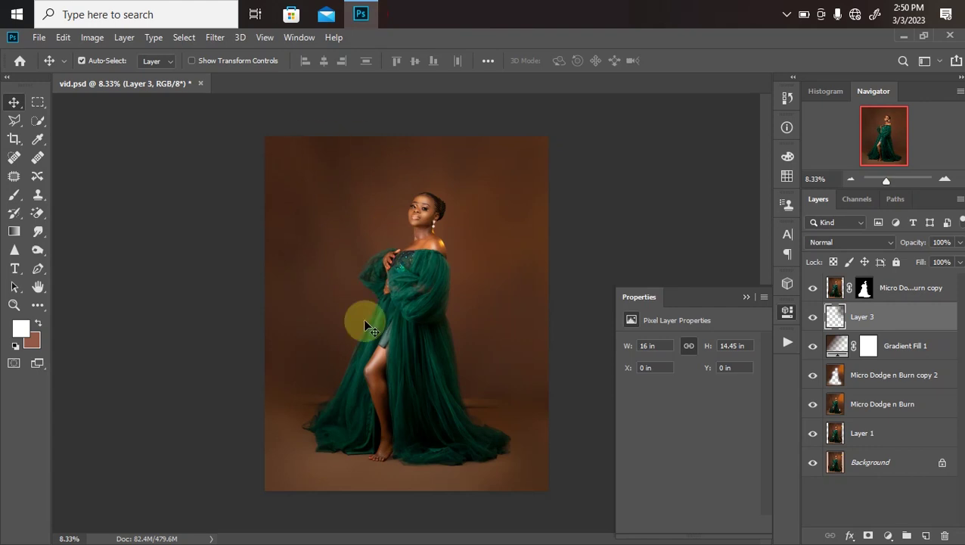
pyautogui.hotkey('alt', 'Tab')
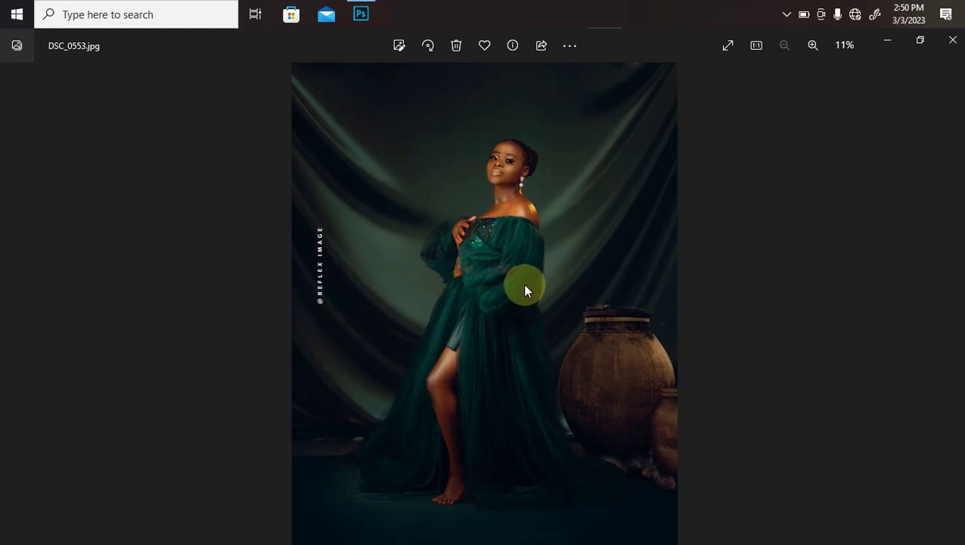
pyautogui.hotkey('alt', 'Tab')
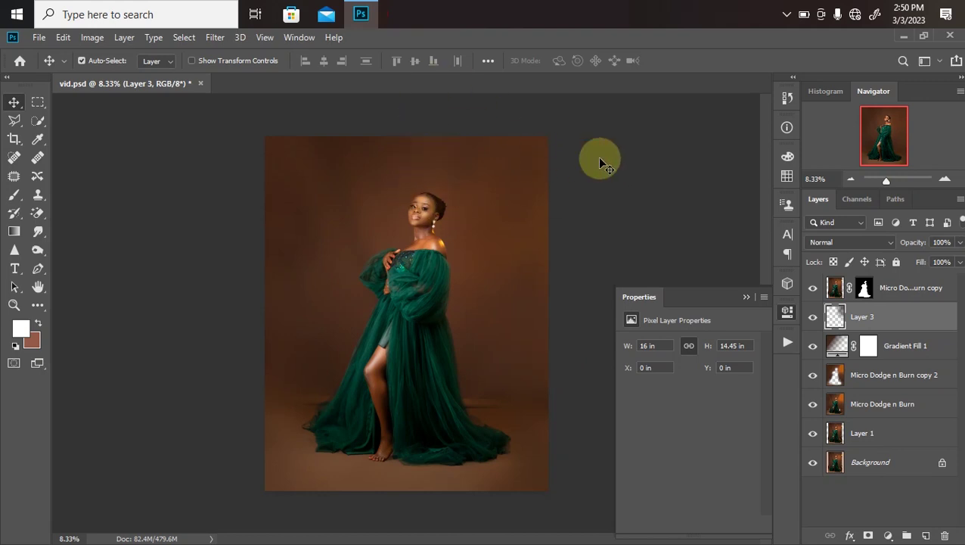
# Hide and reshow the lower layers and the Micro Dodge n Burn copy layer to check the cutout.
pyautogui.moveTo(808, 322); pyautogui.dragTo(783, 478)
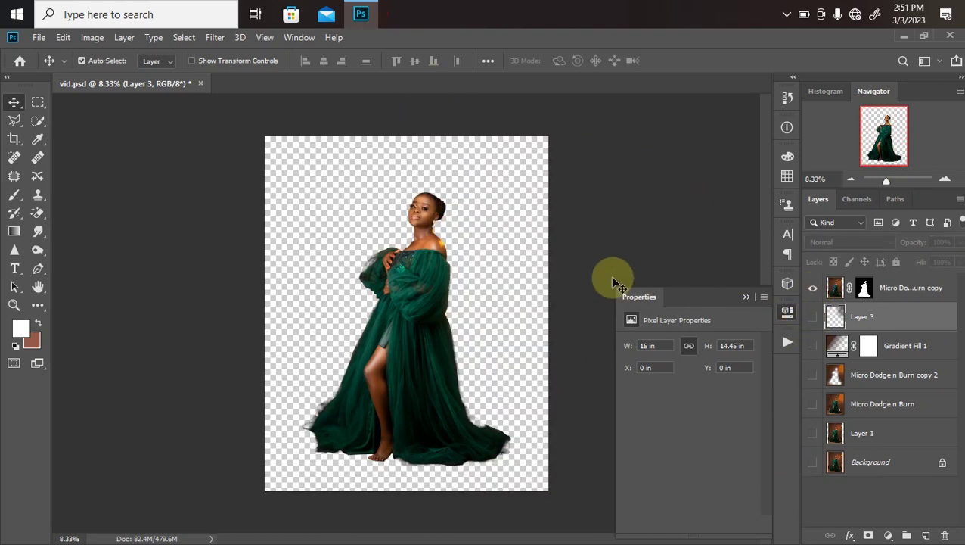
pyautogui.moveTo(812, 317); pyautogui.dragTo(810, 476)
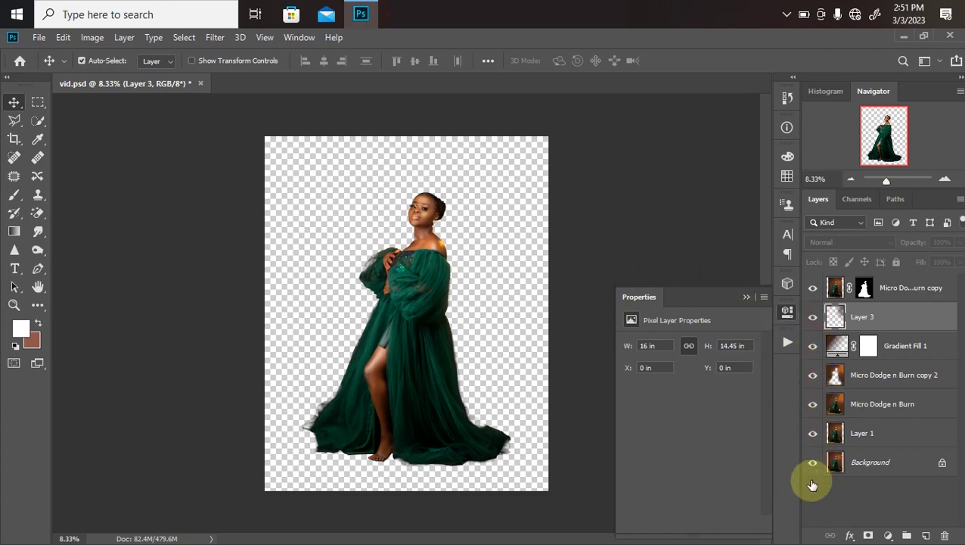
pyautogui.click(812, 289)
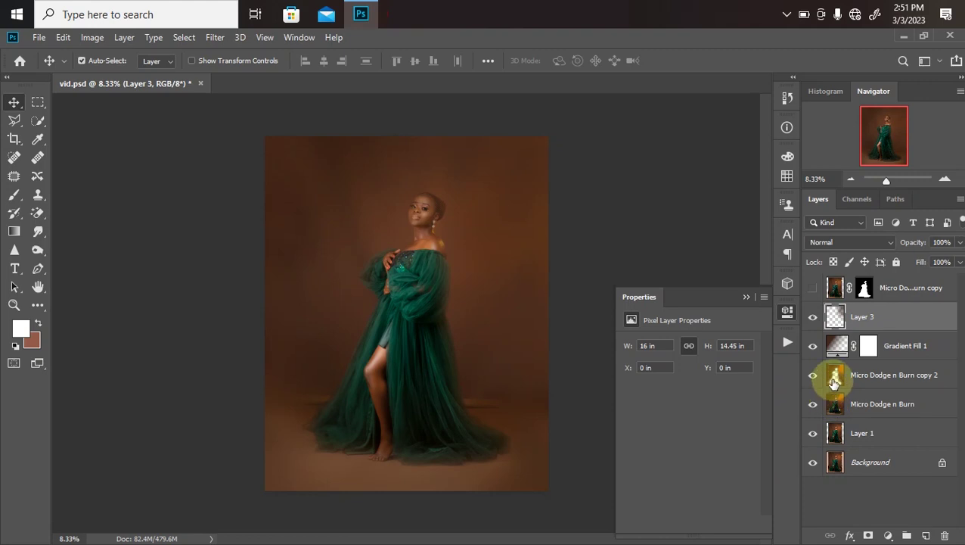
pyautogui.click(813, 288)
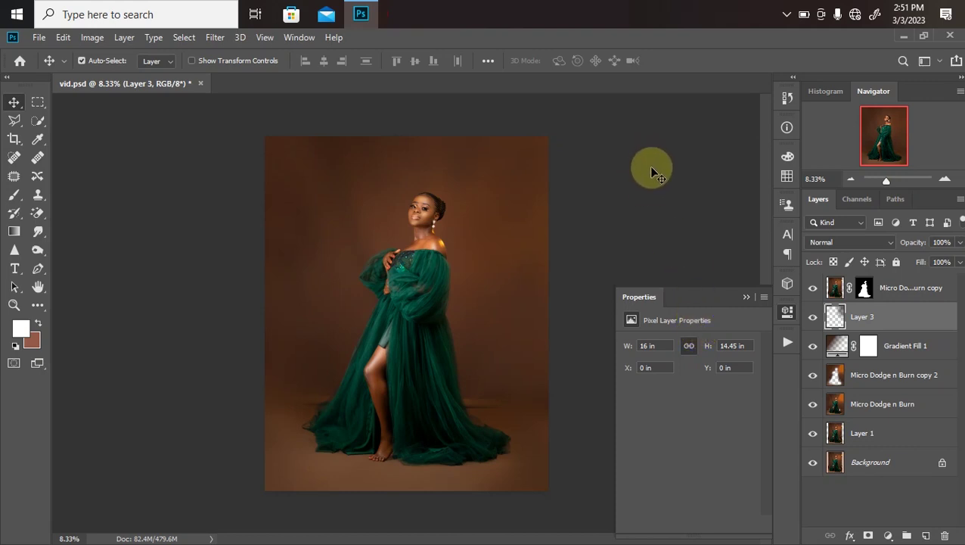
# Add a Hue/Saturation adjustment with Hue +141 and Saturation +8 to turn the backdrop teal.
pyautogui.click(888, 535)
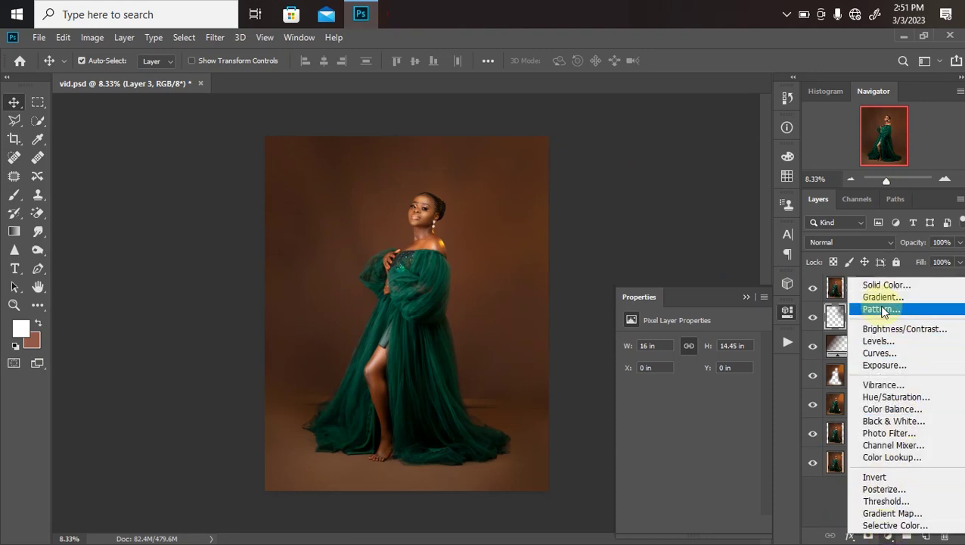
pyautogui.click(907, 401)
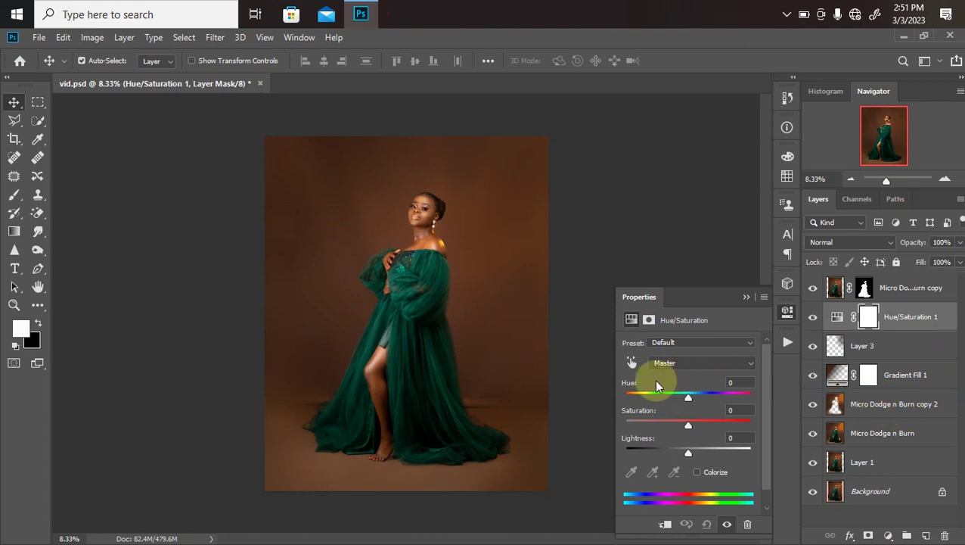
pyautogui.moveTo(687, 398); pyautogui.dragTo(742, 409)
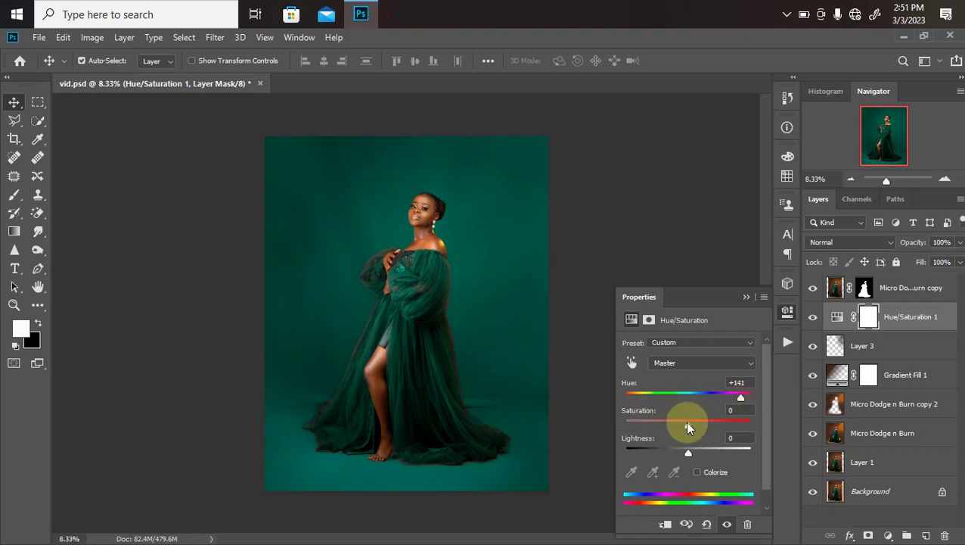
pyautogui.moveTo(686, 422)
pyautogui.mouseDown()
pyautogui.moveTo(676, 422)
pyautogui.moveTo(692, 425)
pyautogui.mouseUp()
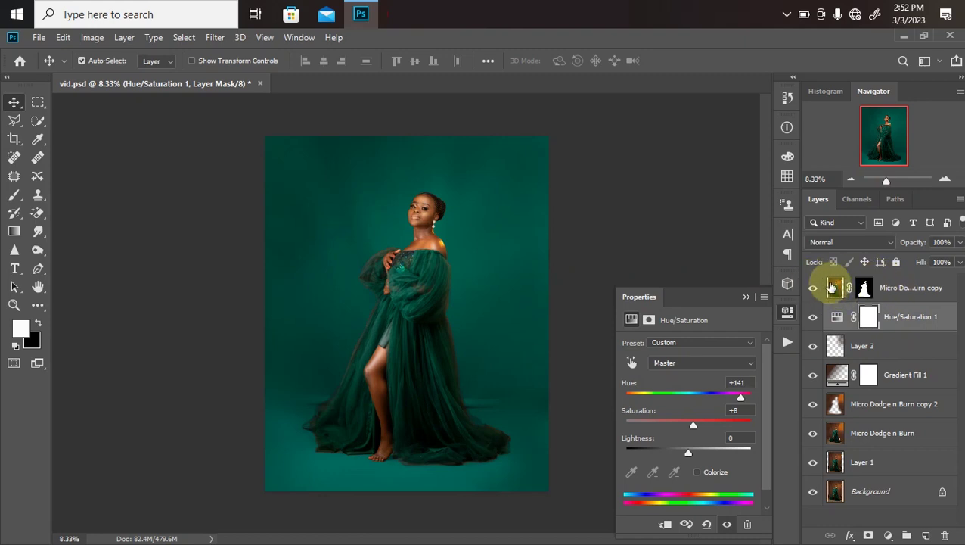
# Add a new empty layer above Micro Dodge n Burn copy and sample dark green from the dress as foreground.
pyautogui.click(888, 287)
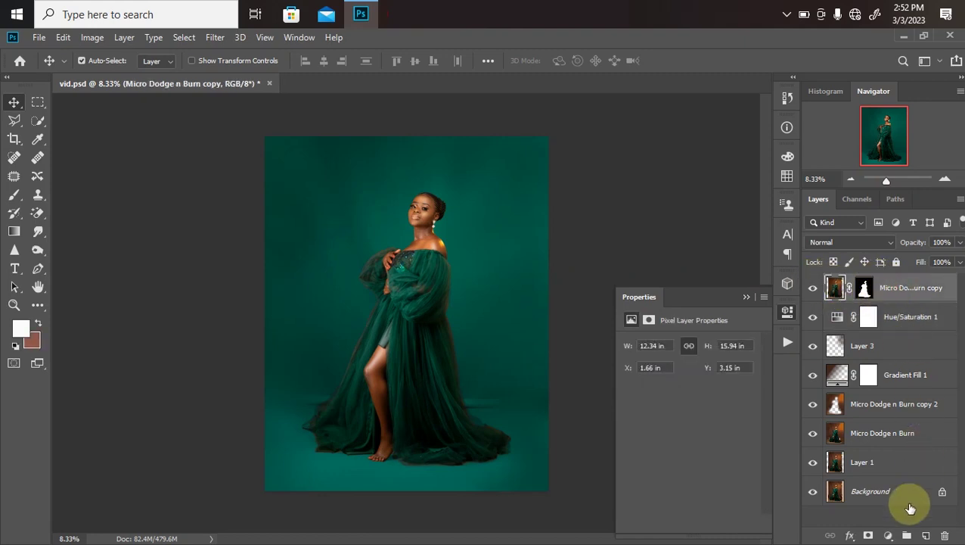
pyautogui.click(926, 535)
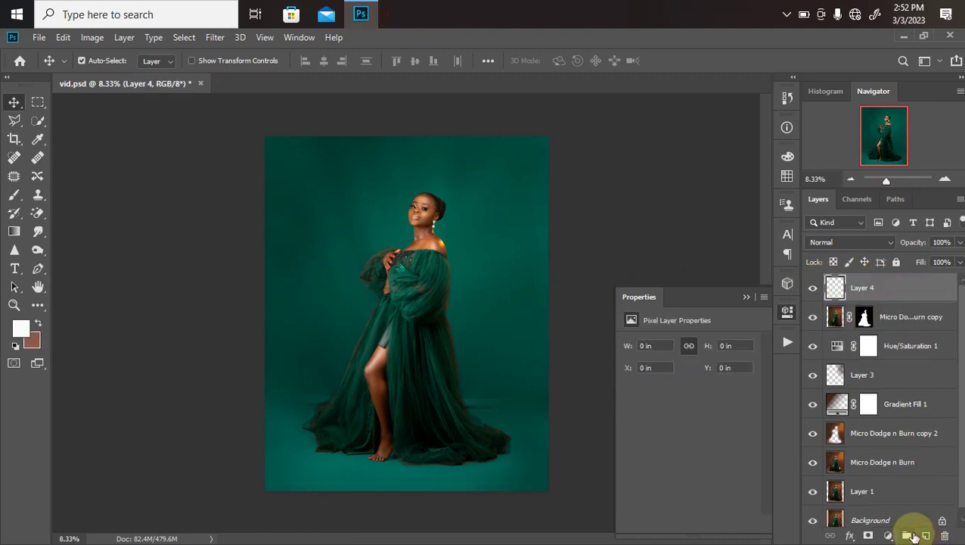
pyautogui.click(21, 331)
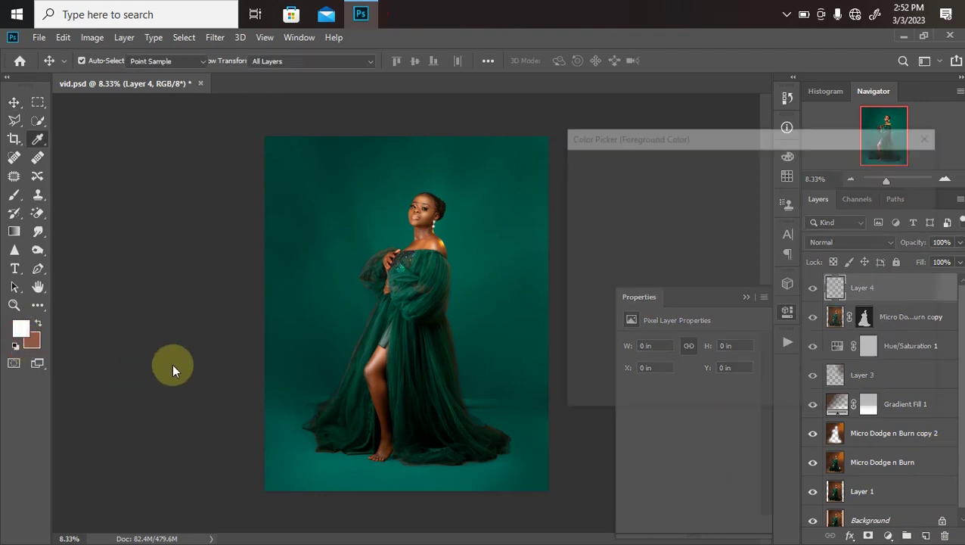
pyautogui.moveTo(436, 276); pyautogui.dragTo(441, 376)
pyautogui.click(891, 162)
# Switch to the Brush tool and set its size to 200.
pyautogui.press('v')
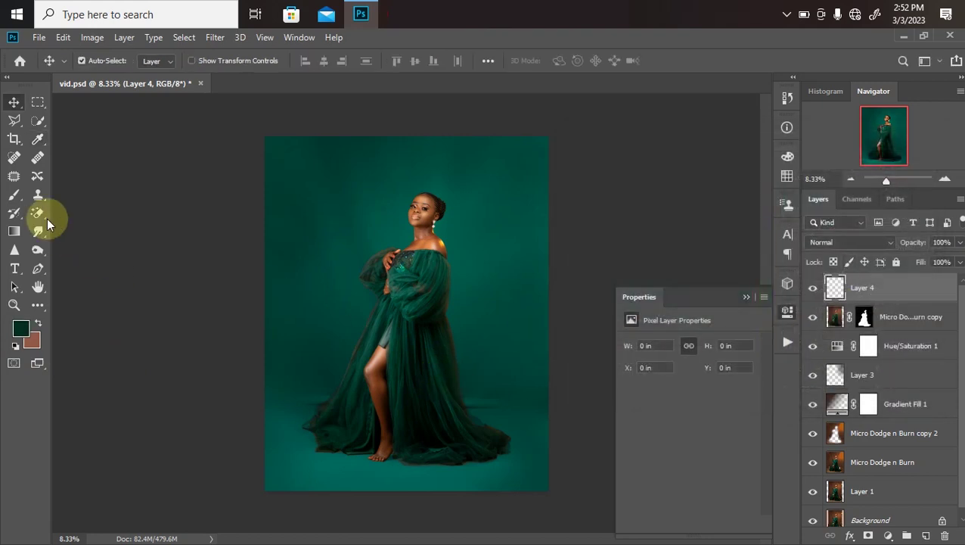
pyautogui.click(13, 194)
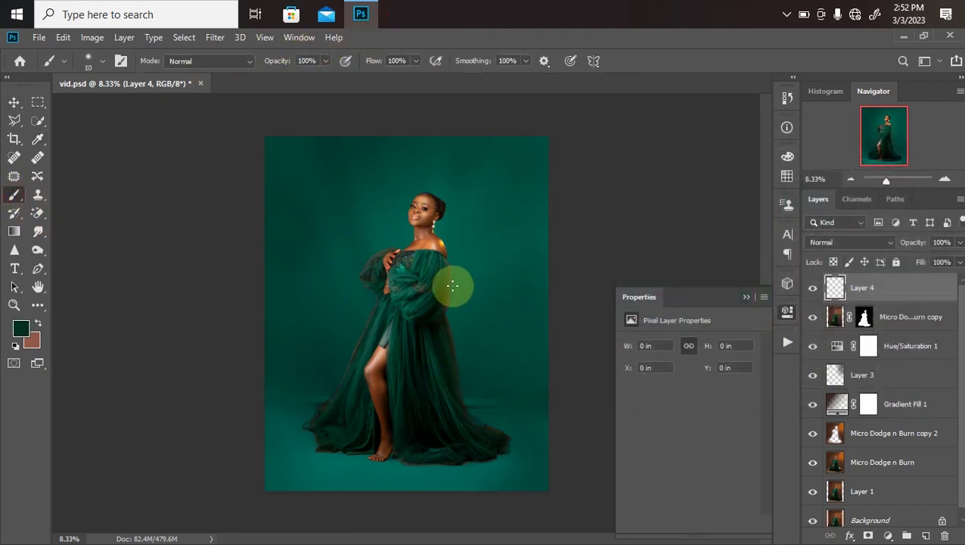
pyautogui.press(']')
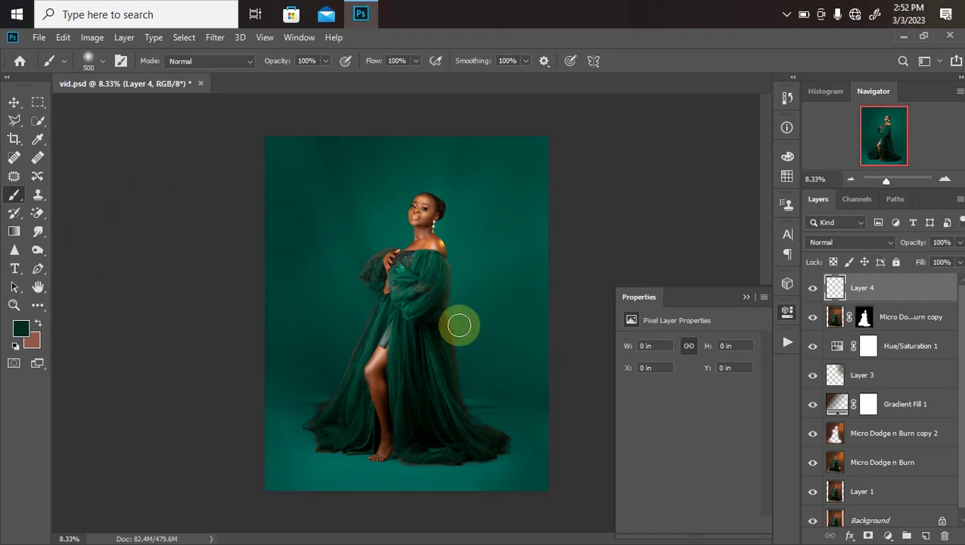
pyautogui.press(']')
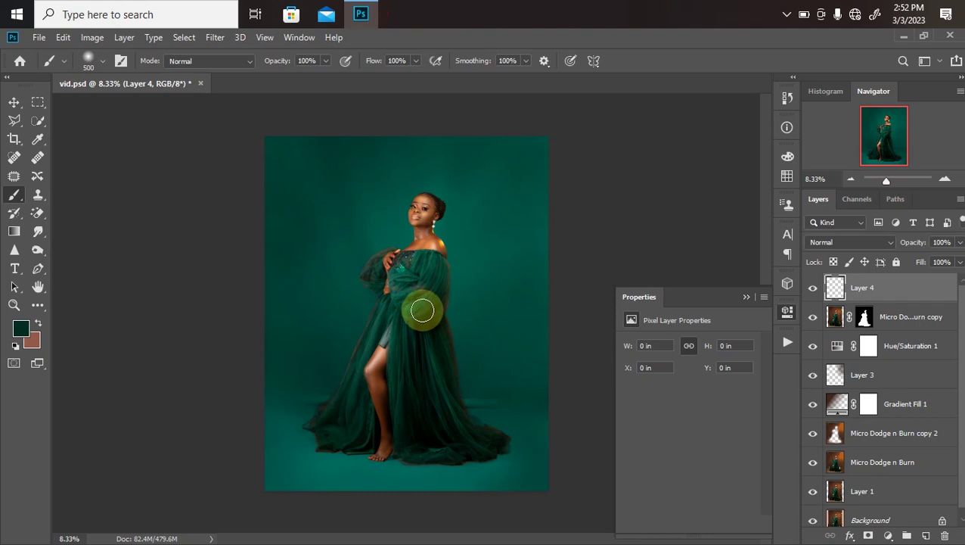
pyautogui.scroll(1, 428, 303)
pyautogui.press('[')
pyautogui.press('[')
pyautogui.press('[')
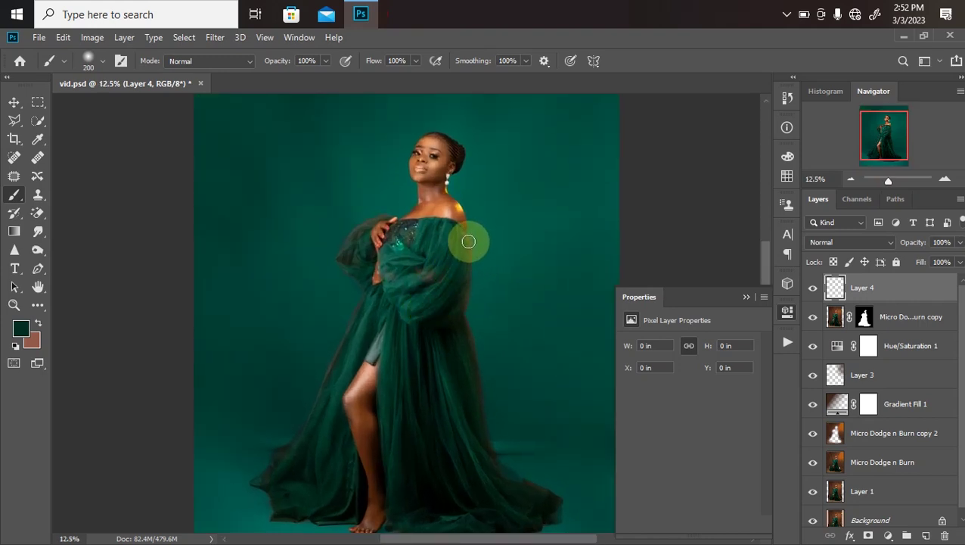
# Paint dark shadow along the sleeve, lower dress, feet, hem and beside the model's arm.
pyautogui.moveTo(469, 240)
pyautogui.mouseDown()
pyautogui.moveTo(467, 330)
pyautogui.moveTo(491, 446)
pyautogui.moveTo(500, 465)
pyautogui.moveTo(559, 504)
pyautogui.moveTo(549, 488)
pyautogui.mouseUp()
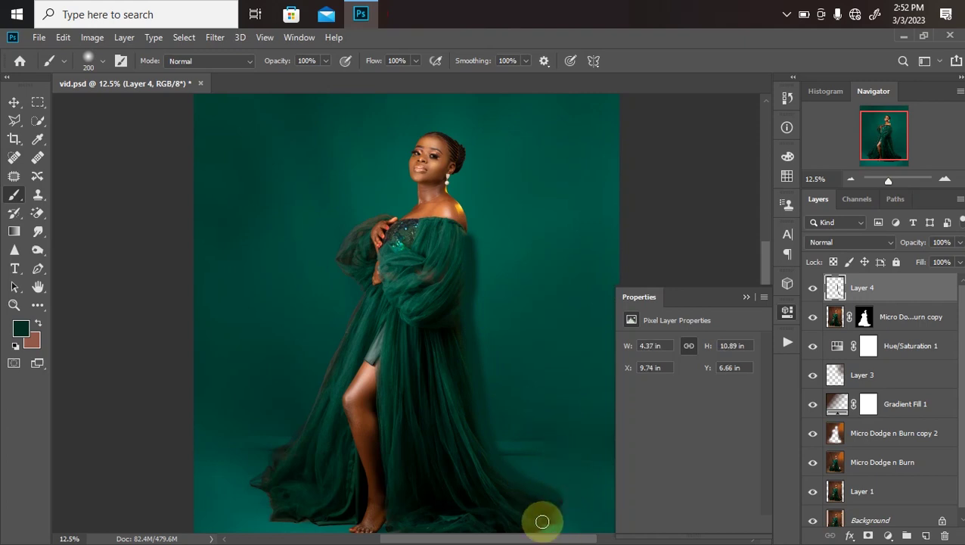
pyautogui.moveTo(542, 521)
pyautogui.mouseDown()
pyautogui.moveTo(559, 502)
pyautogui.moveTo(544, 502)
pyautogui.moveTo(564, 338)
pyautogui.mouseUp()
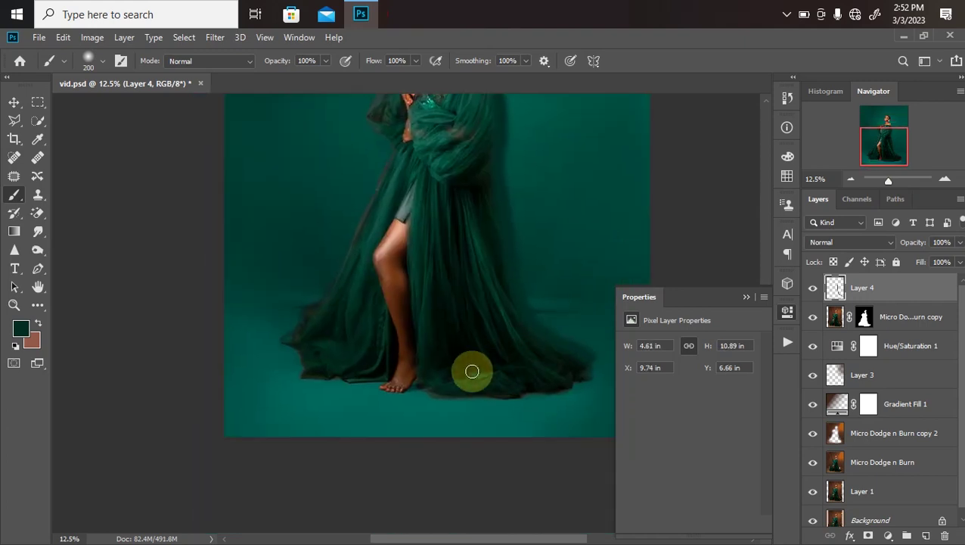
pyautogui.moveTo(472, 372)
pyautogui.mouseDown()
pyautogui.moveTo(419, 384)
pyautogui.moveTo(433, 401)
pyautogui.moveTo(429, 394)
pyautogui.moveTo(558, 392)
pyautogui.moveTo(581, 368)
pyautogui.mouseUp()
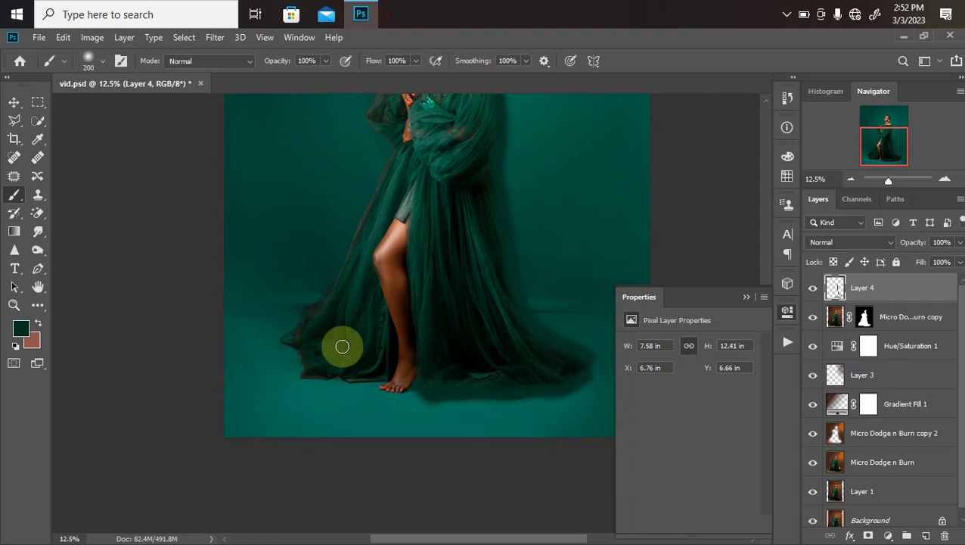
pyautogui.moveTo(342, 346)
pyautogui.mouseDown()
pyautogui.moveTo(348, 382)
pyautogui.moveTo(336, 383)
pyautogui.moveTo(302, 366)
pyautogui.moveTo(296, 337)
pyautogui.moveTo(388, 151)
pyautogui.mouseUp()
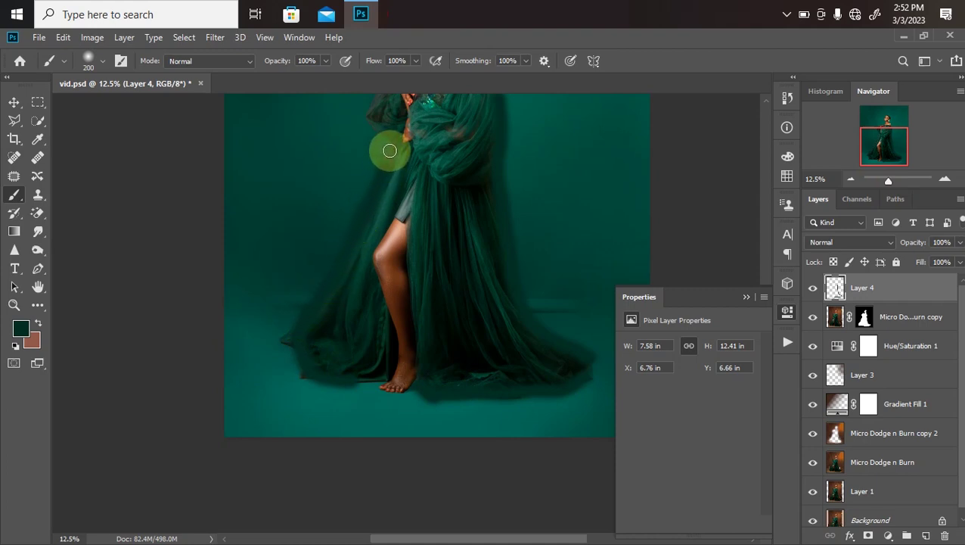
pyautogui.click(285, 339)
pyautogui.moveTo(376, 238); pyautogui.dragTo(329, 394)
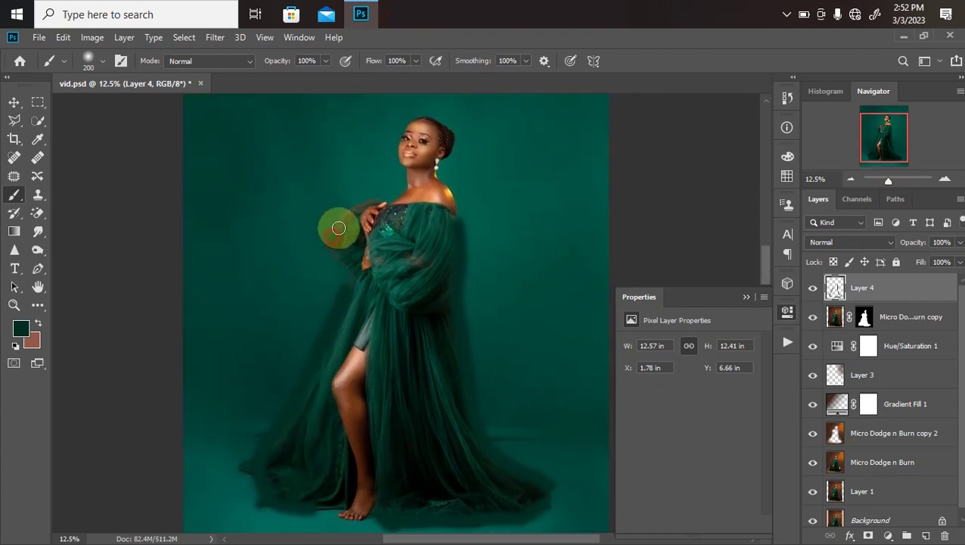
pyautogui.moveTo(339, 228)
pyautogui.mouseDown()
pyautogui.moveTo(328, 241)
pyautogui.moveTo(358, 267)
pyautogui.moveTo(340, 237)
pyautogui.moveTo(364, 209)
pyautogui.moveTo(329, 224)
pyautogui.moveTo(352, 201)
pyautogui.moveTo(382, 197)
pyautogui.moveTo(334, 371)
pyautogui.mouseUp()
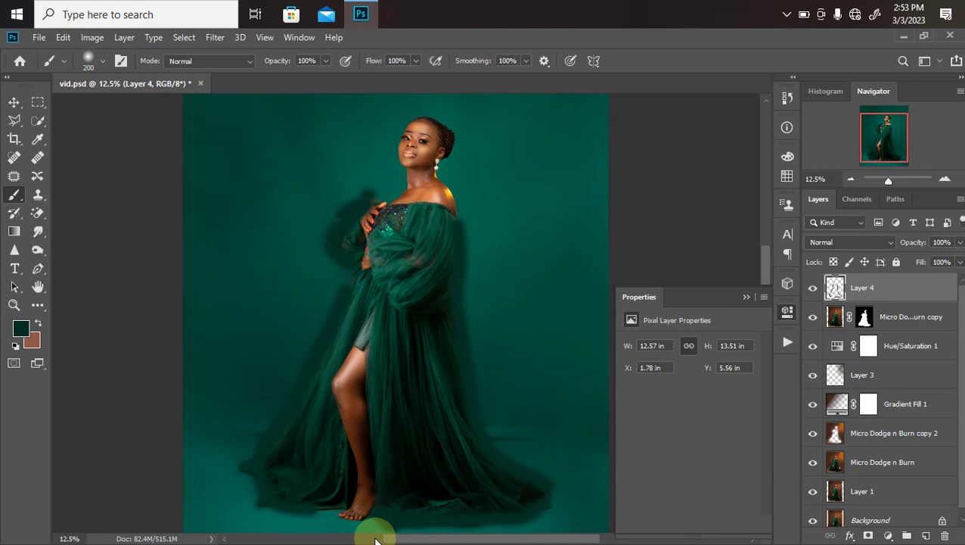
# Make Layer 4 a clipping mask on the layer beneath and drop its opacity to 68%.
pyautogui.rightClick(878, 296)
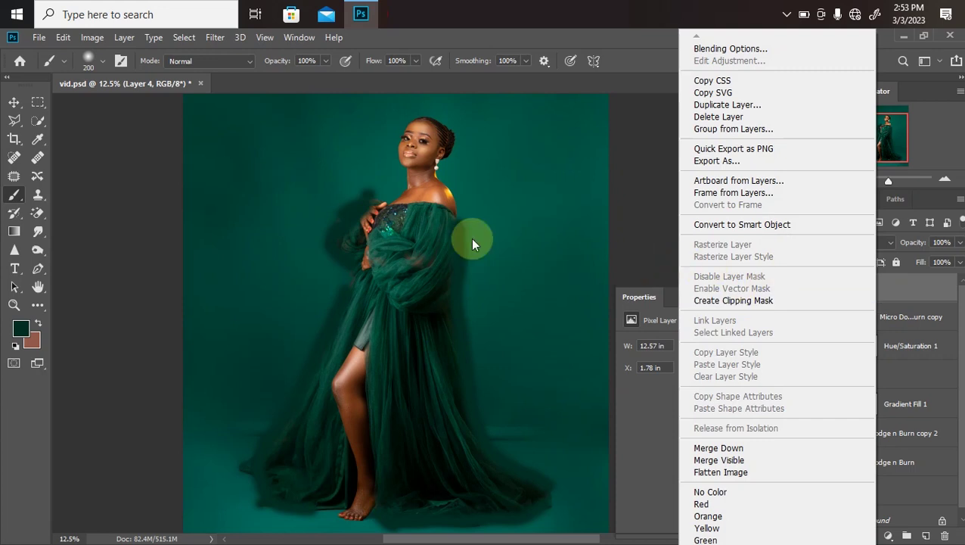
pyautogui.click(733, 300)
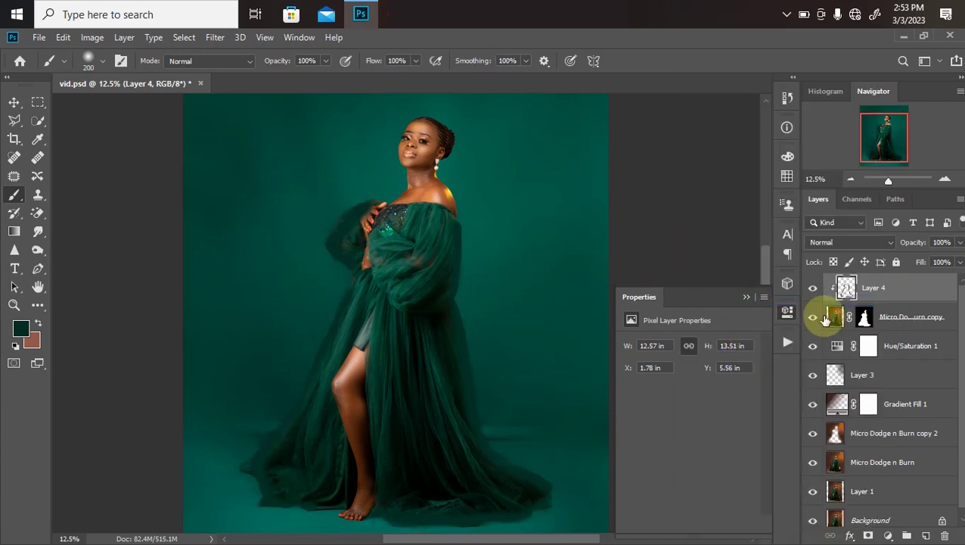
pyautogui.click(959, 243)
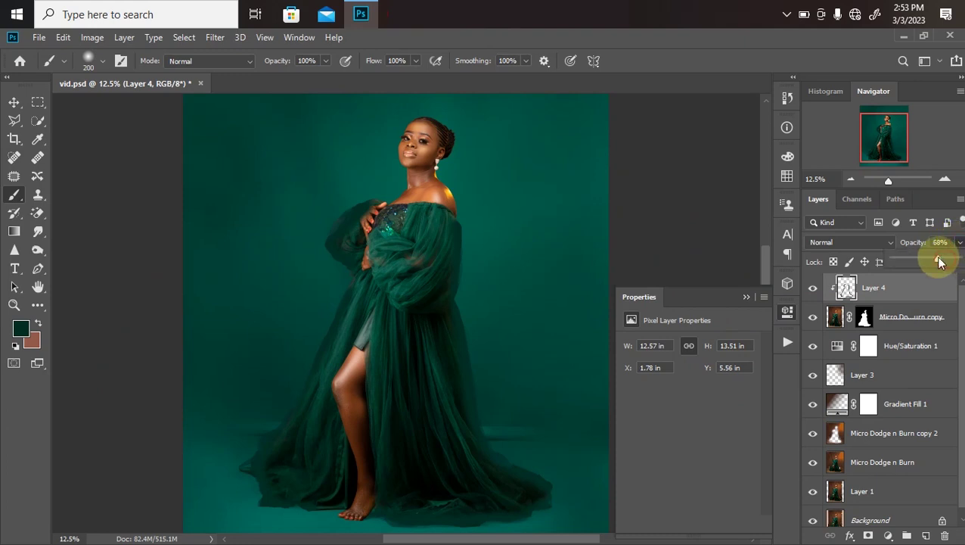
pyautogui.moveTo(938, 259); pyautogui.dragTo(944, 261)
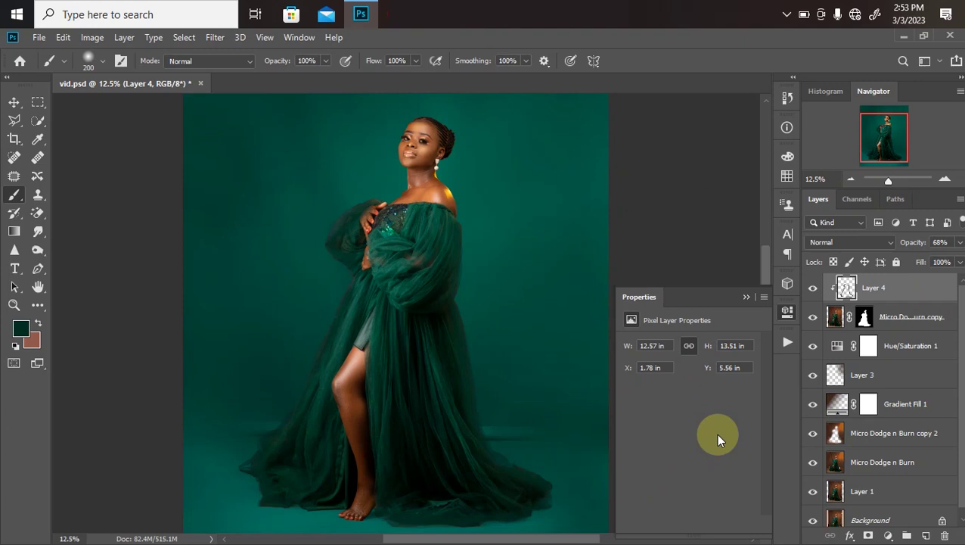
# Drag the 17 image from the desktop into the Photoshop document.
pyautogui.hotkey('ctrl', '-')
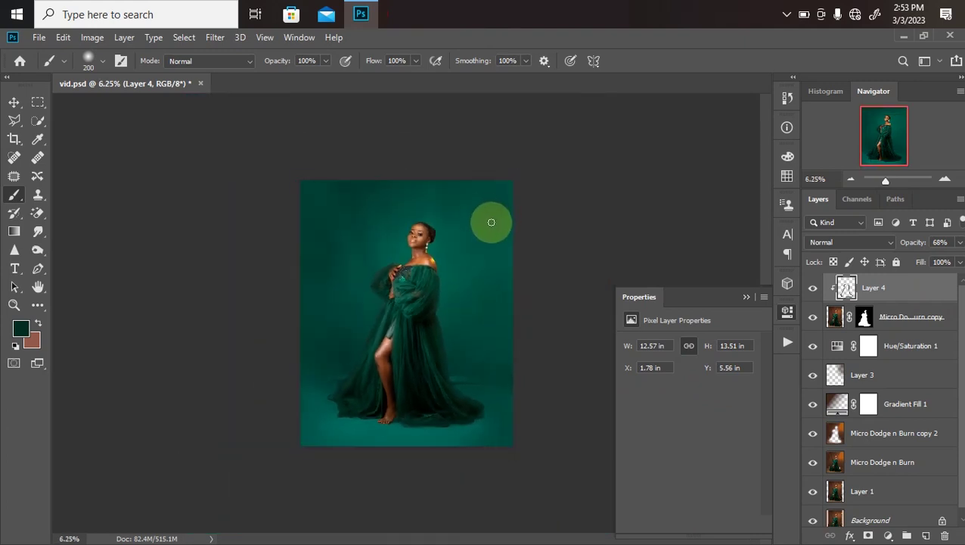
pyautogui.press('super+d')
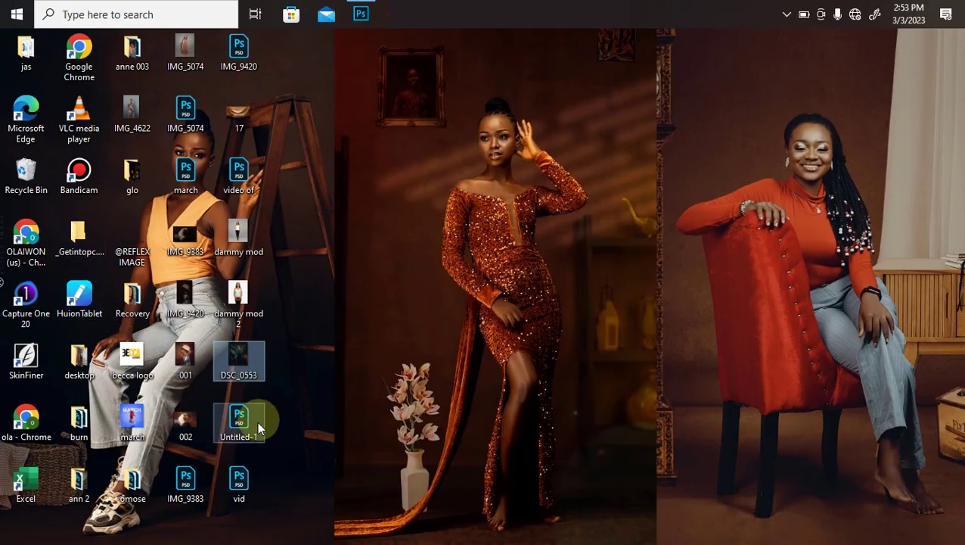
pyautogui.click(238, 115)
pyautogui.moveTo(242, 112); pyautogui.dragTo(405, 232)
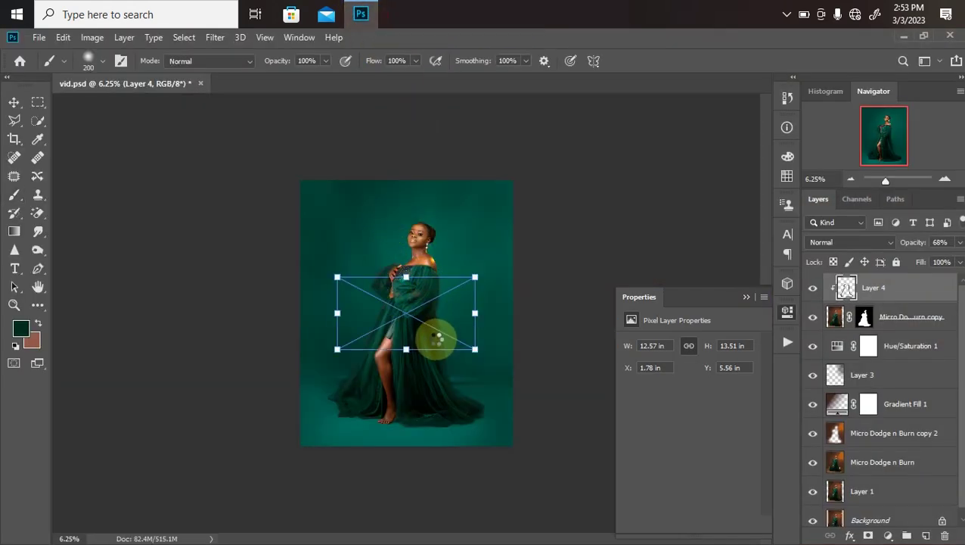
# Scale the drape to 22.523 × 11.873 in across the lower canvas and commit it.
pyautogui.moveTo(474, 312); pyautogui.dragTo(538, 312)
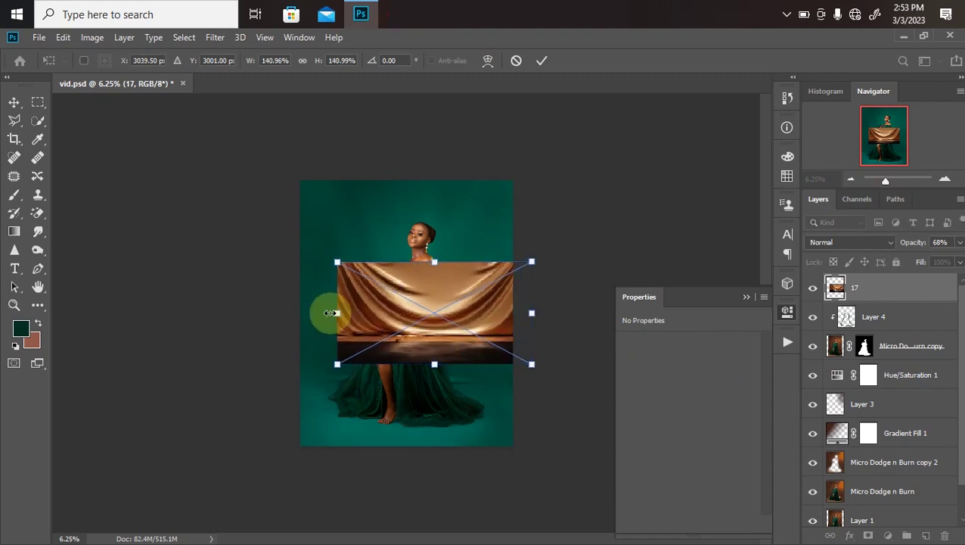
pyautogui.moveTo(327, 317); pyautogui.dragTo(266, 312)
pyautogui.moveTo(344, 333); pyautogui.dragTo(383, 360)
pyautogui.moveTo(393, 282); pyautogui.dragTo(393, 266)
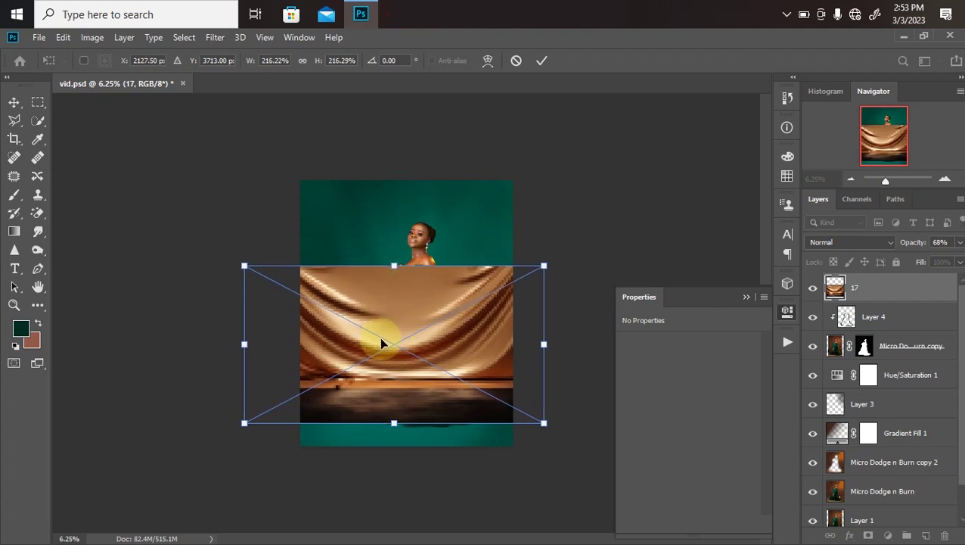
pyautogui.press('Return')
pyautogui.press('b')
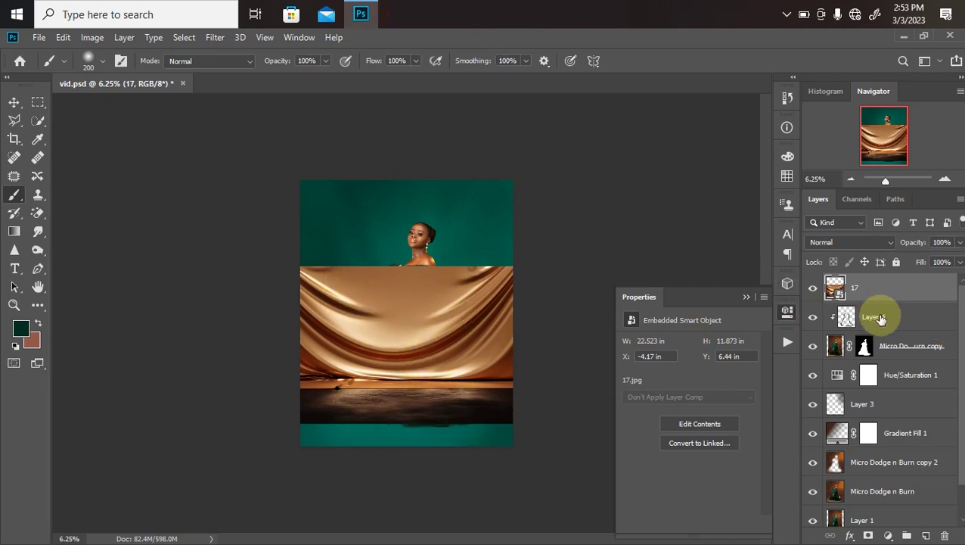
# Move layer 17 below Micro Dodge n Burn copy and rasterize it.
pyautogui.moveTo(863, 285); pyautogui.dragTo(872, 366)
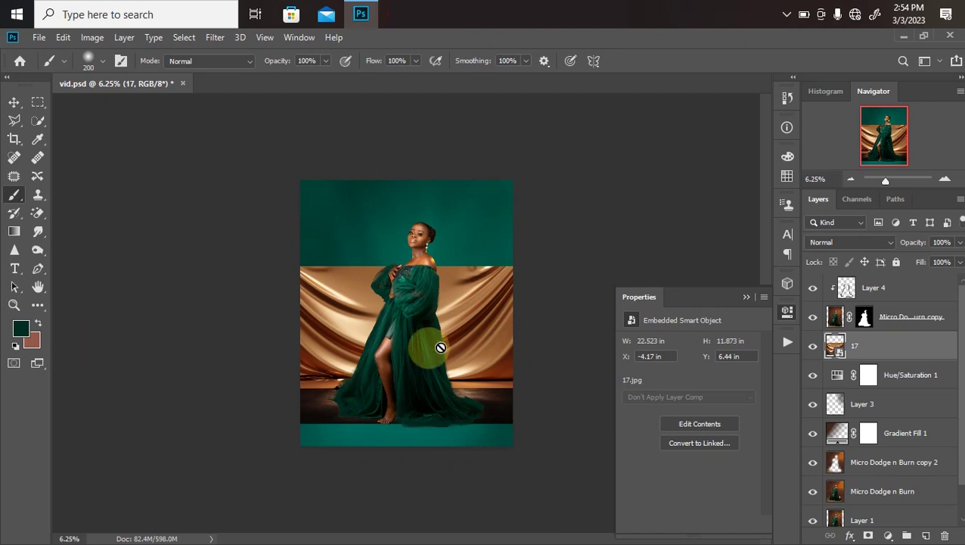
pyautogui.rightClick(882, 347)
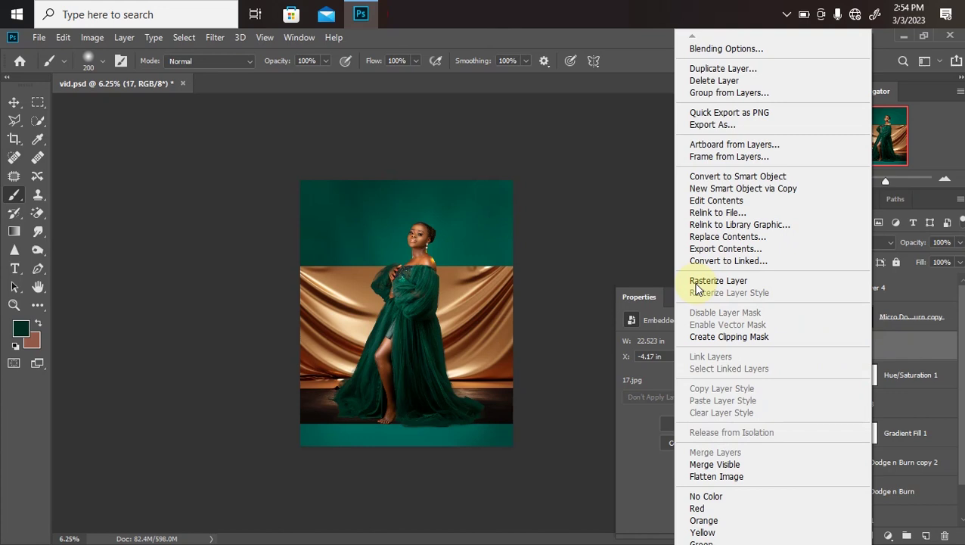
pyautogui.click(711, 280)
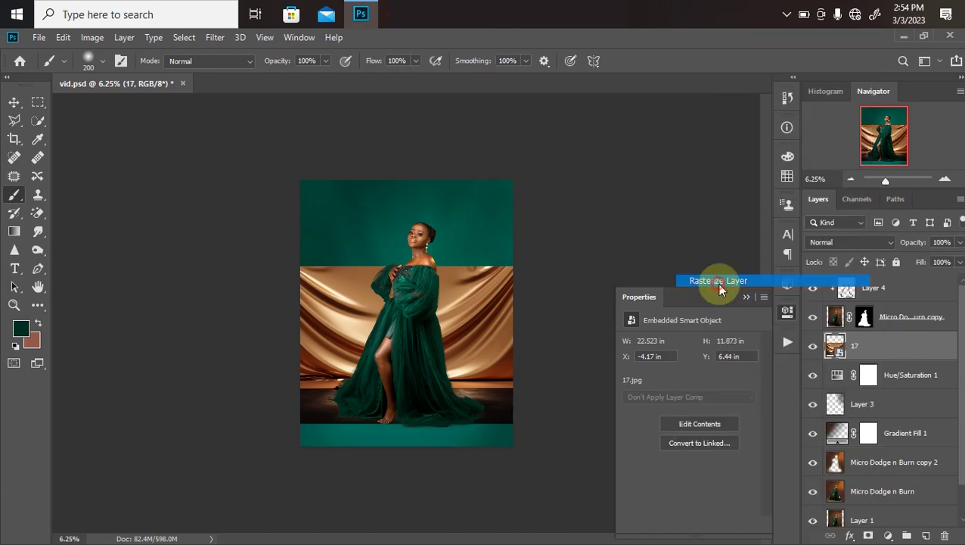
# Select the drape's upper area and stretch it up to the canvas top.
pyautogui.click(38, 102)
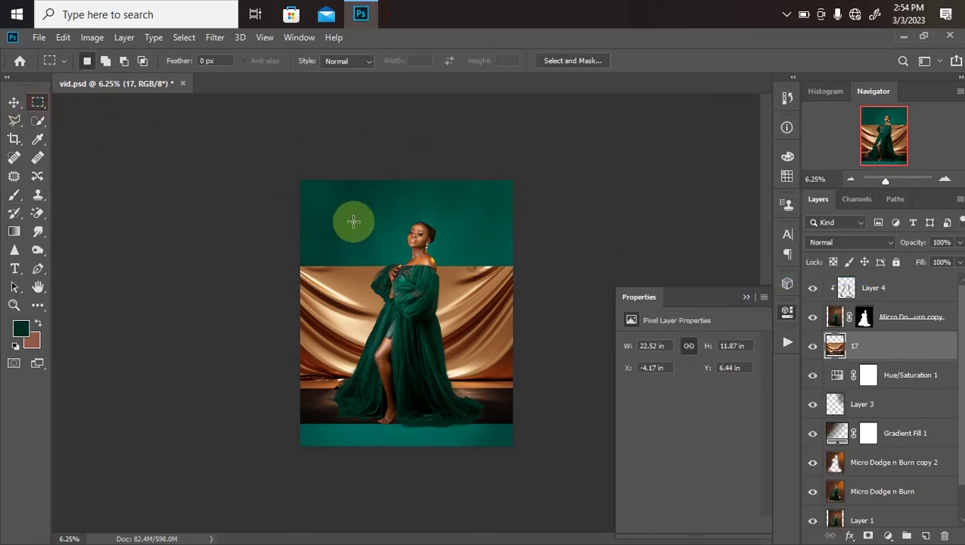
pyautogui.moveTo(269, 163); pyautogui.dragTo(529, 370)
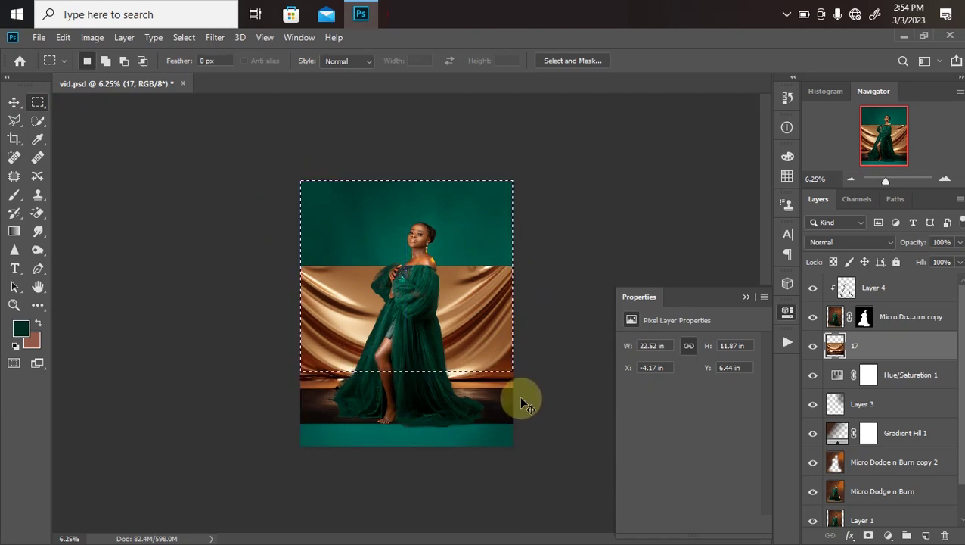
pyautogui.hotkey('ctrl', 't')
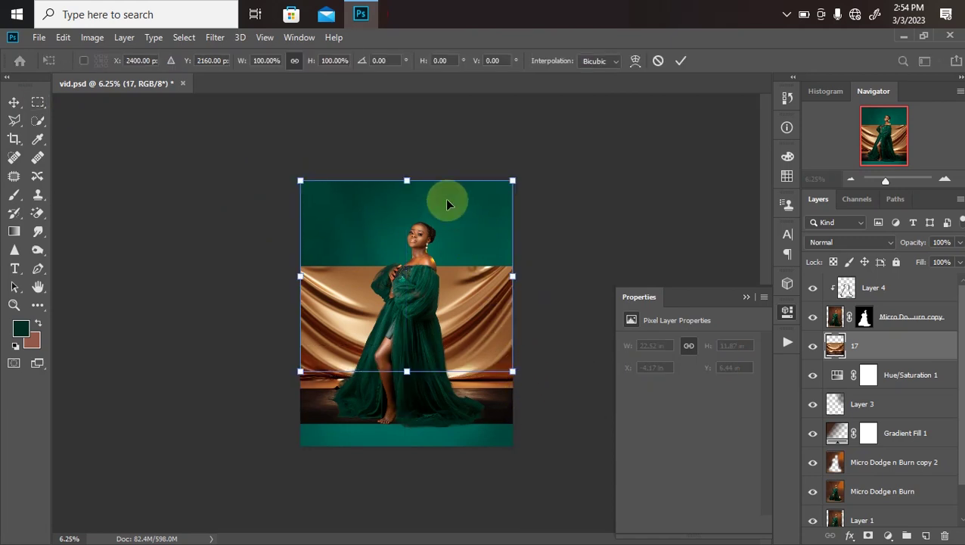
pyautogui.moveTo(406, 180); pyautogui.dragTo(410, 22)
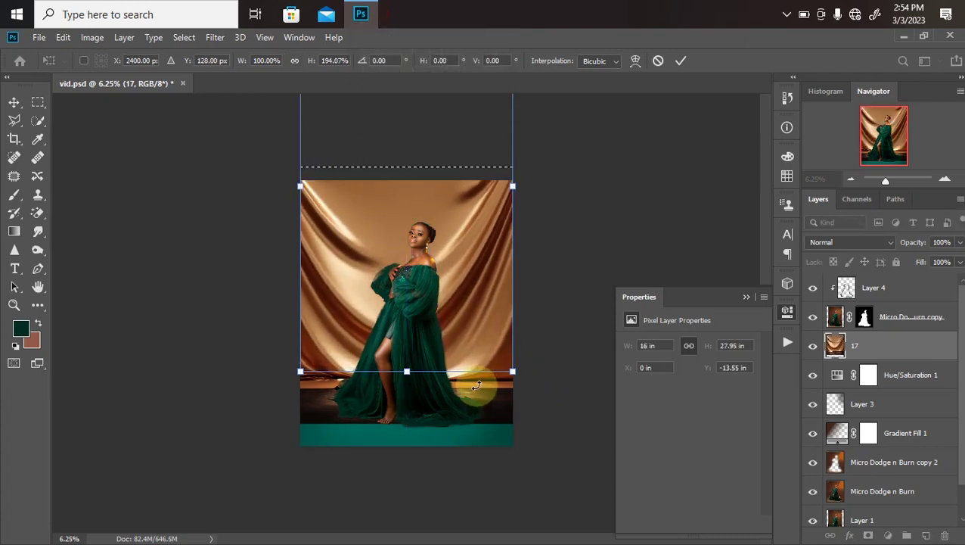
pyautogui.press('Return')
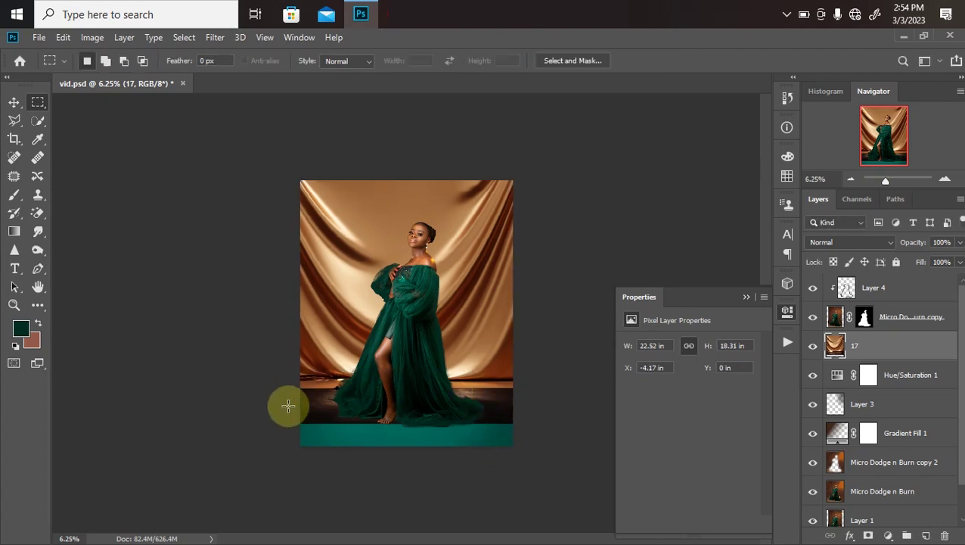
# Select the bottom floor strip and stretch it down to the canvas bottom edge.
pyautogui.moveTo(303, 392); pyautogui.dragTo(516, 499)
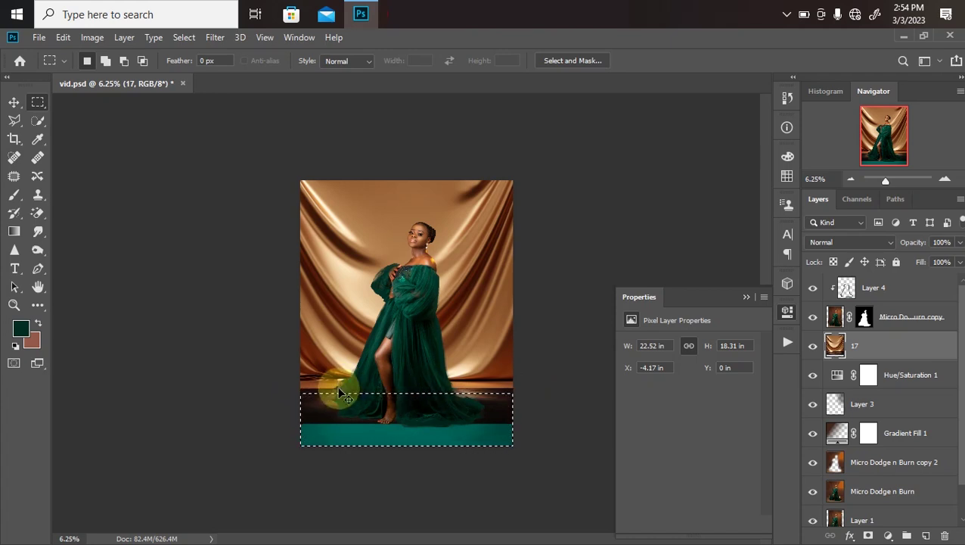
pyautogui.hotkey('ctrl', 't')
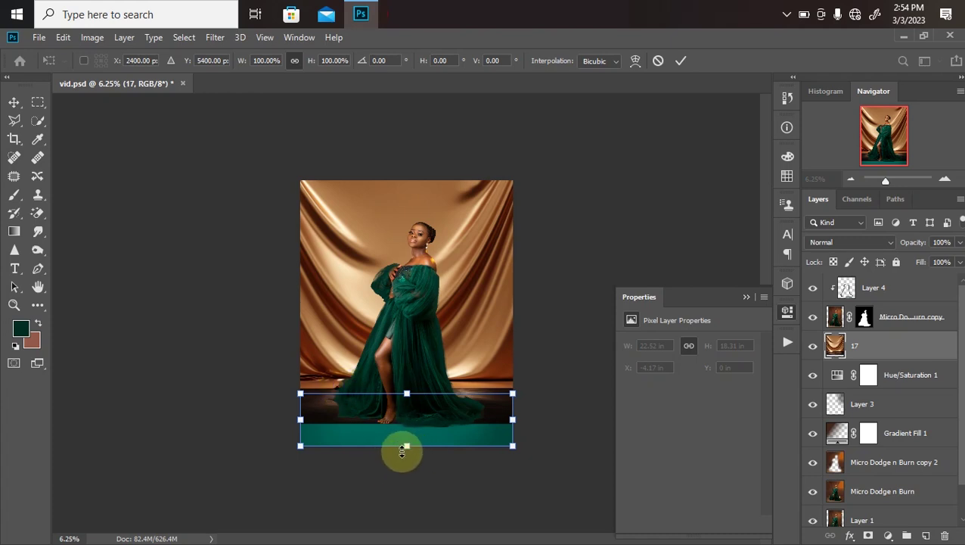
pyautogui.moveTo(403, 455); pyautogui.dragTo(395, 501)
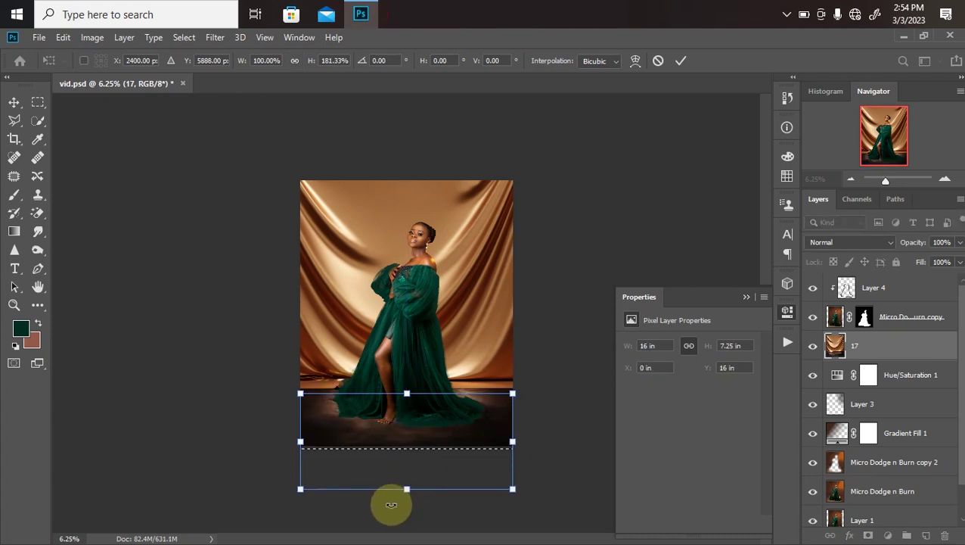
pyautogui.press('Return')
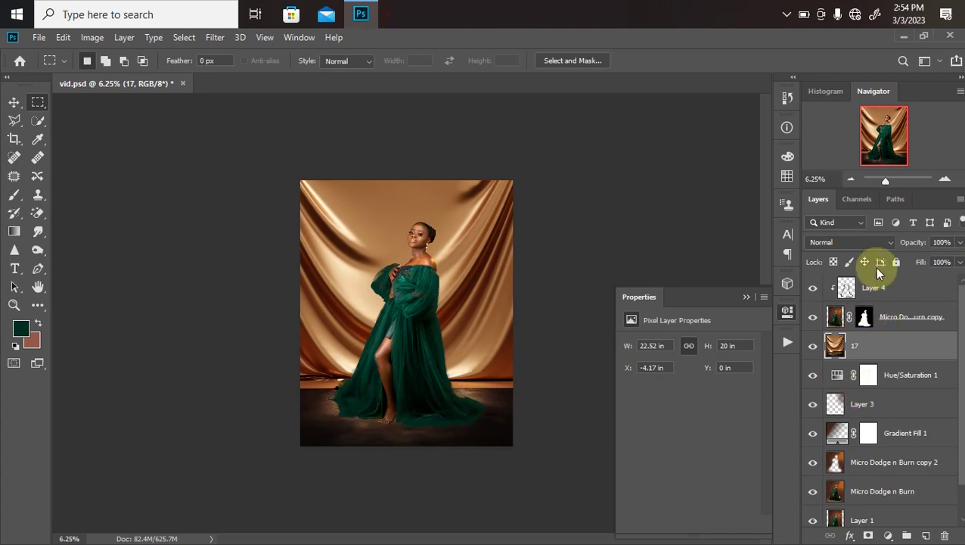
# Set layer 17's blend mode to Soft Light.
pyautogui.click(841, 241)
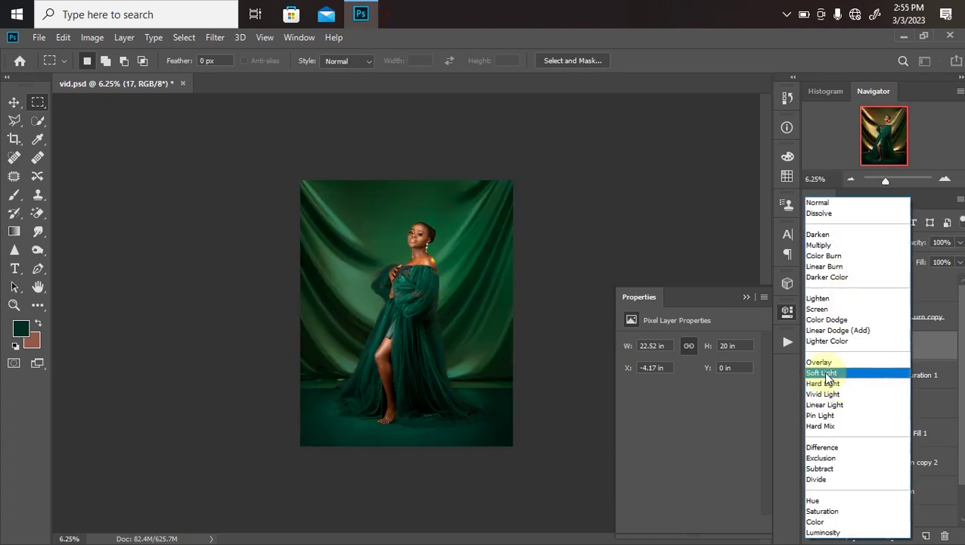
pyautogui.click(823, 374)
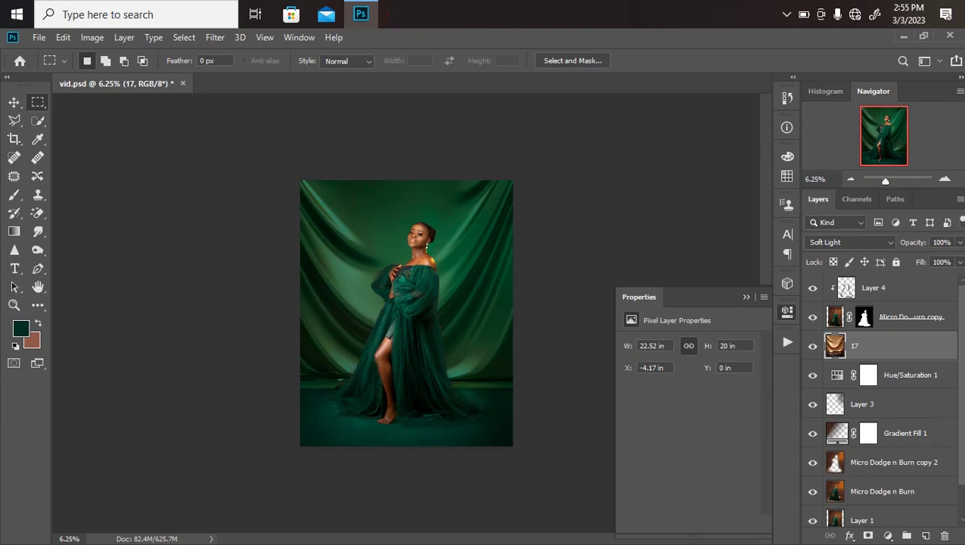
# Desaturate layer 17 with Hue/Saturation set to Saturation -100.
pyautogui.hotkey('ctrl', 'u')
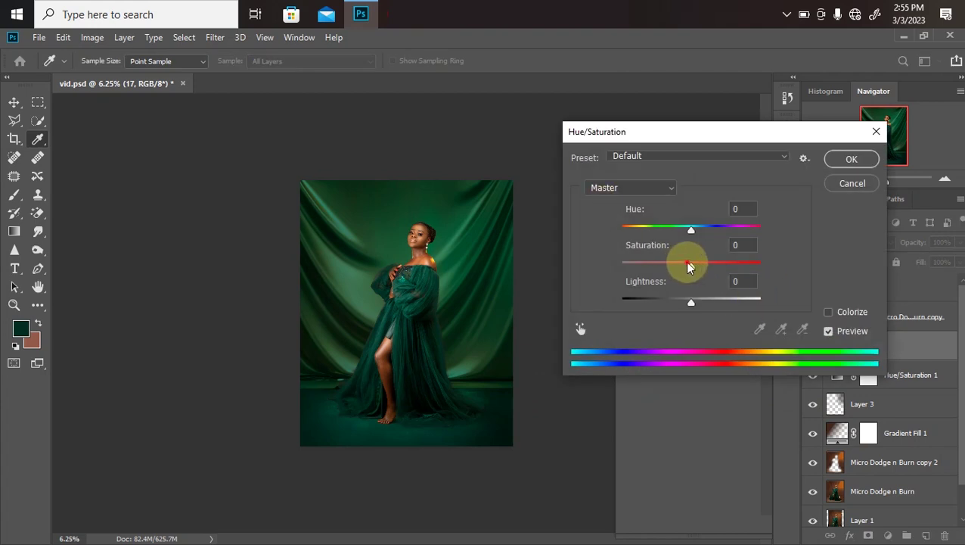
pyautogui.moveTo(689, 263); pyautogui.dragTo(624, 263)
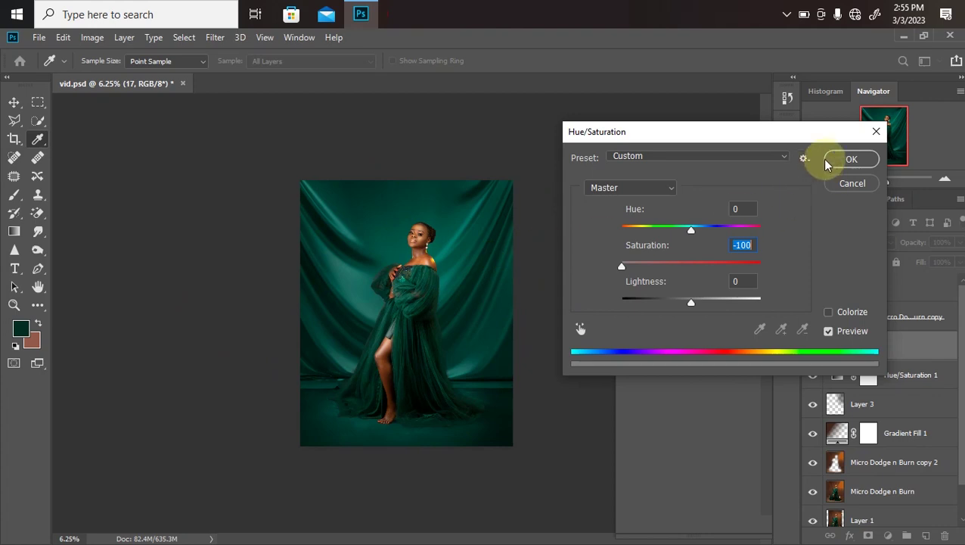
pyautogui.click(850, 159)
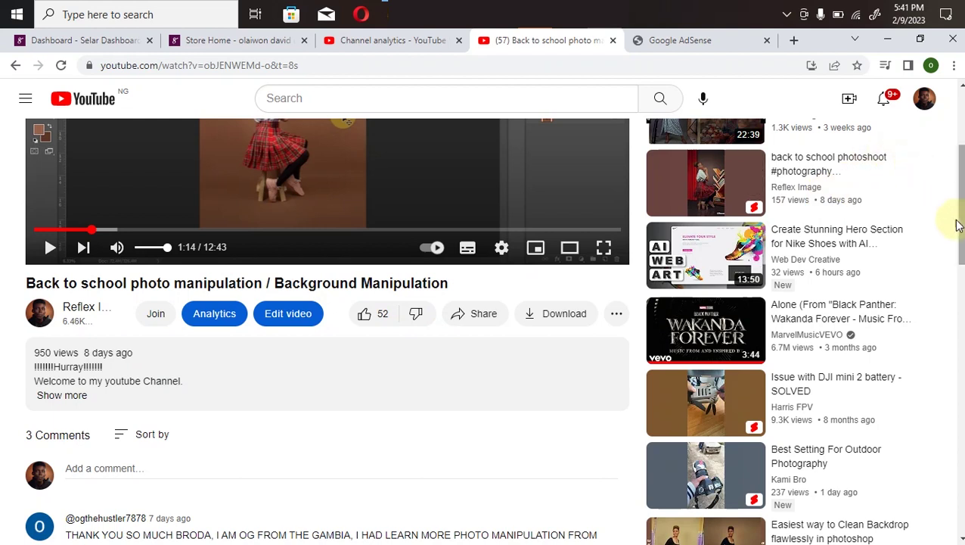
# Expand the video description to reveal the tutorial, playlist, store and project-file links.
pyautogui.scroll(2, 959, 216)
pyautogui.scroll(-3, 485, 287)
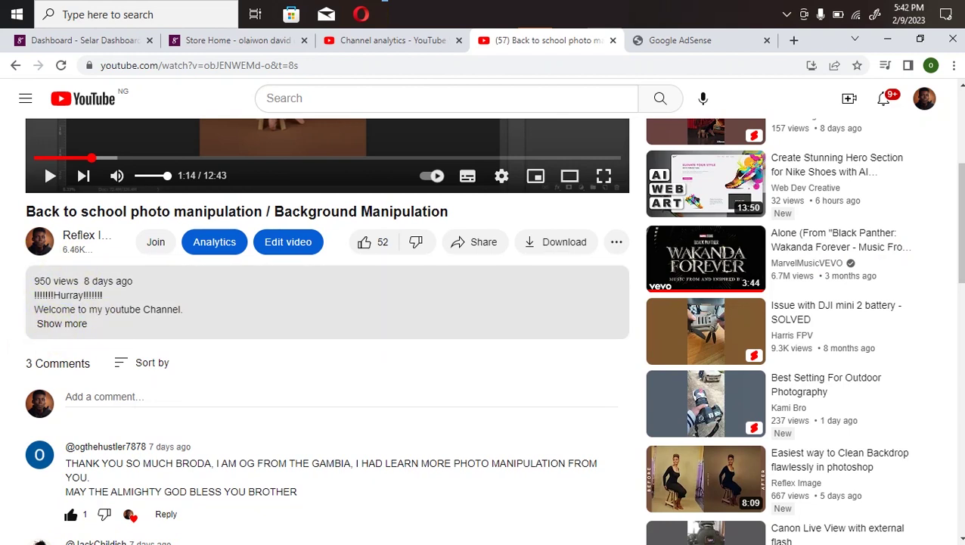
pyautogui.click(62, 323)
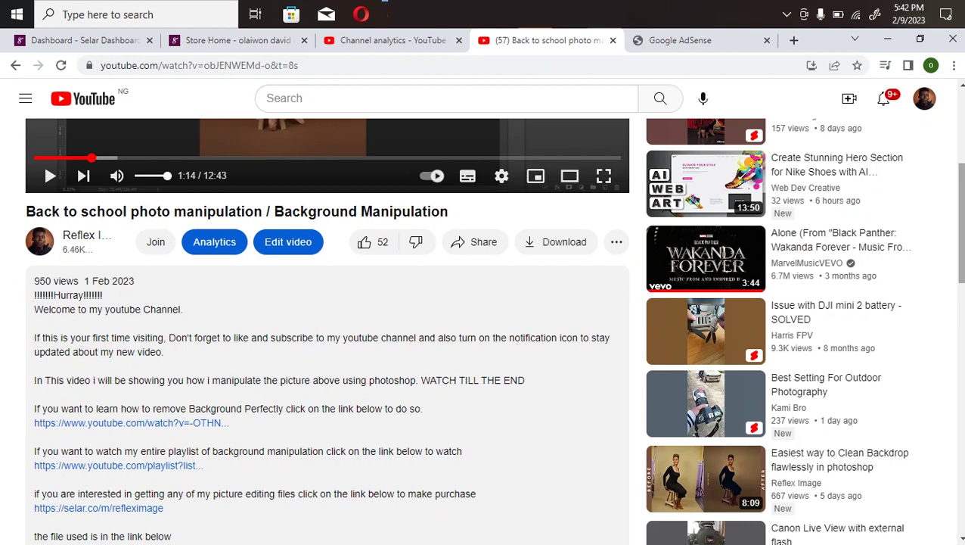
pyautogui.scroll(-3, 503, 354)
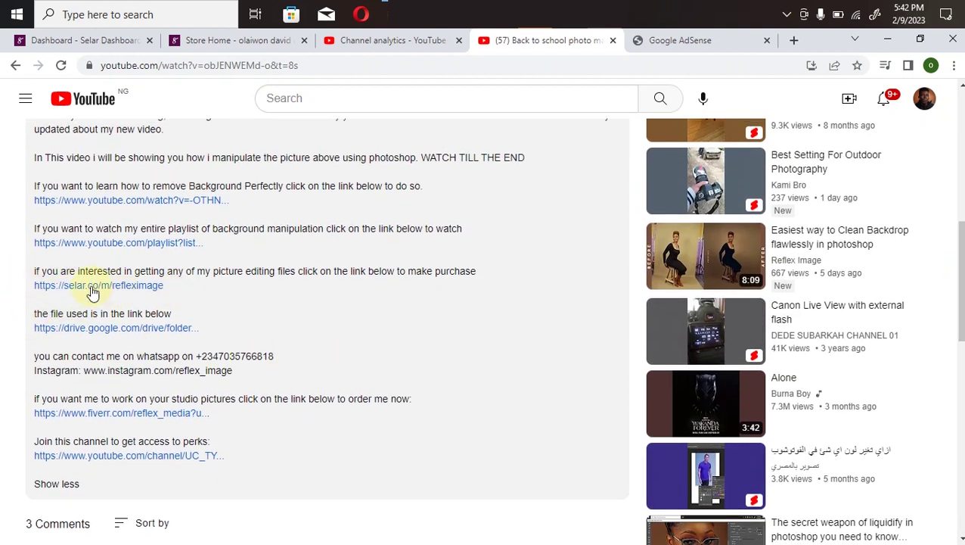
# Switch to the Selar store page and browse its product grid.
pyautogui.click(208, 42)
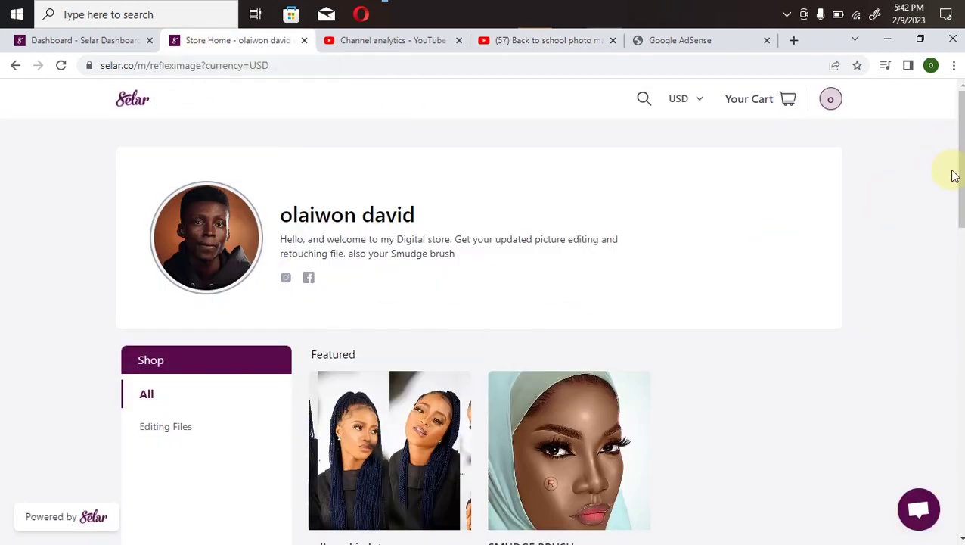
pyautogui.scroll(-3, 955, 175)
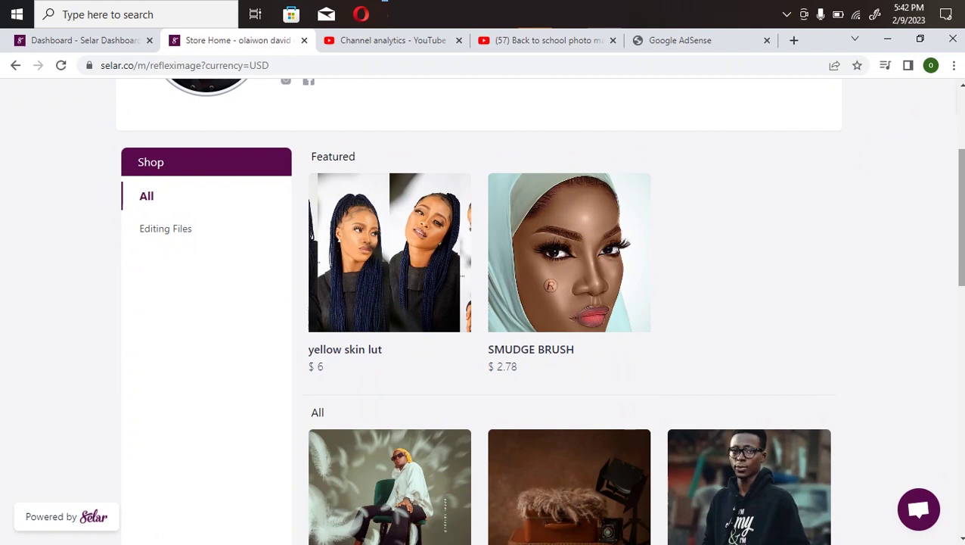
pyautogui.moveTo(345, 290)
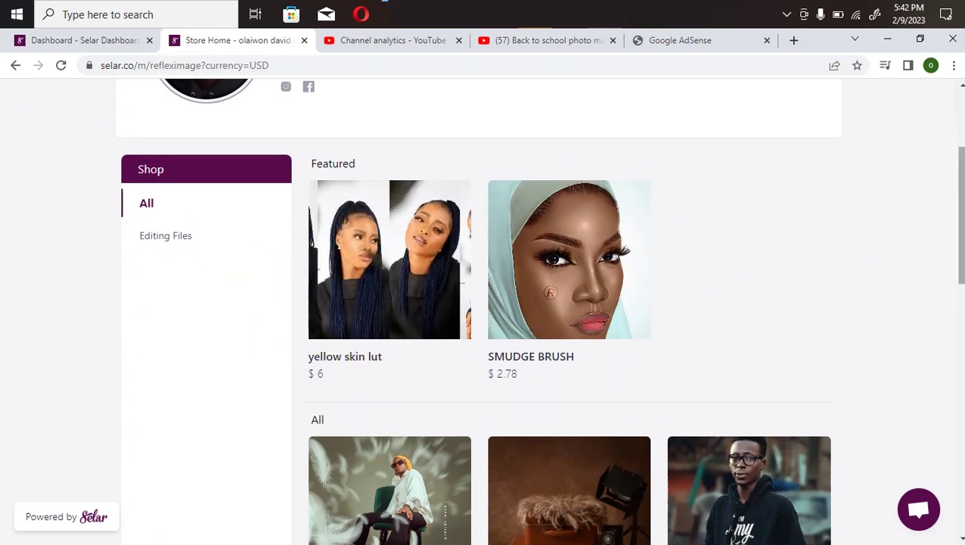
pyautogui.scroll(-3, 482, 310)
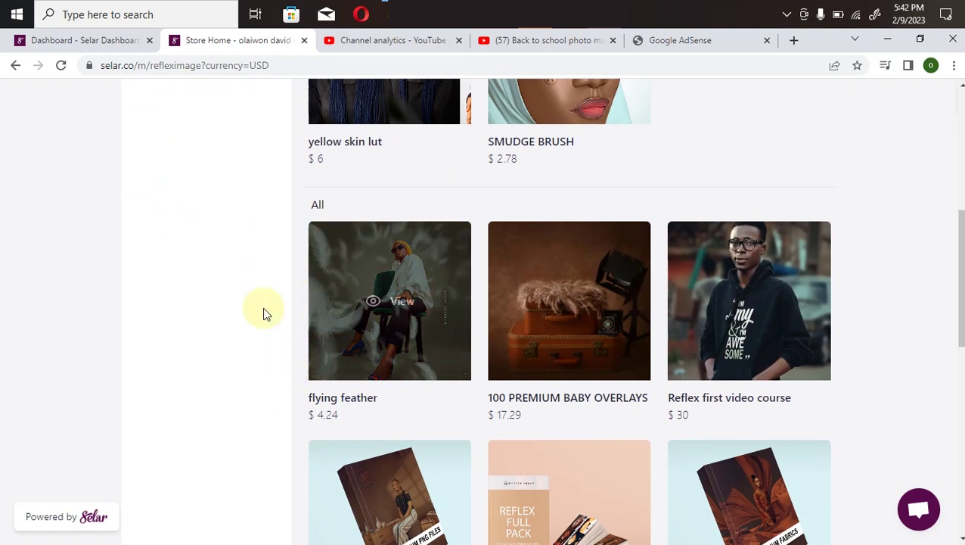
pyautogui.moveTo(535, 274)
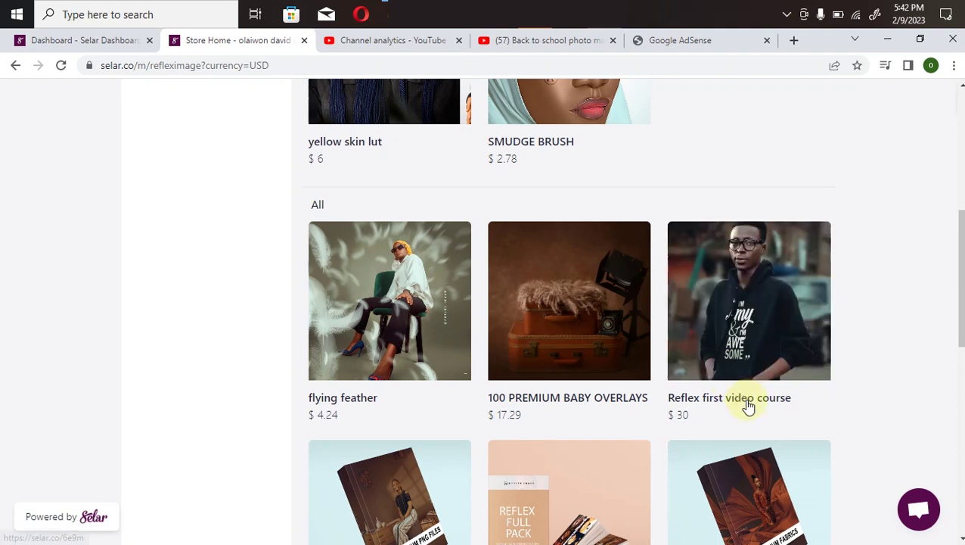
pyautogui.moveTo(721, 340)
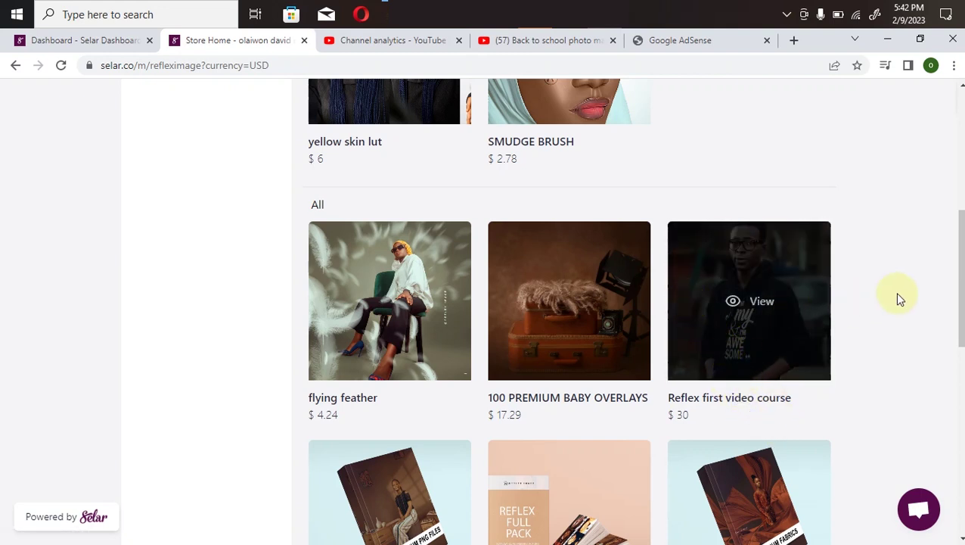
pyautogui.moveTo(959, 298); pyautogui.dragTo(959, 366)
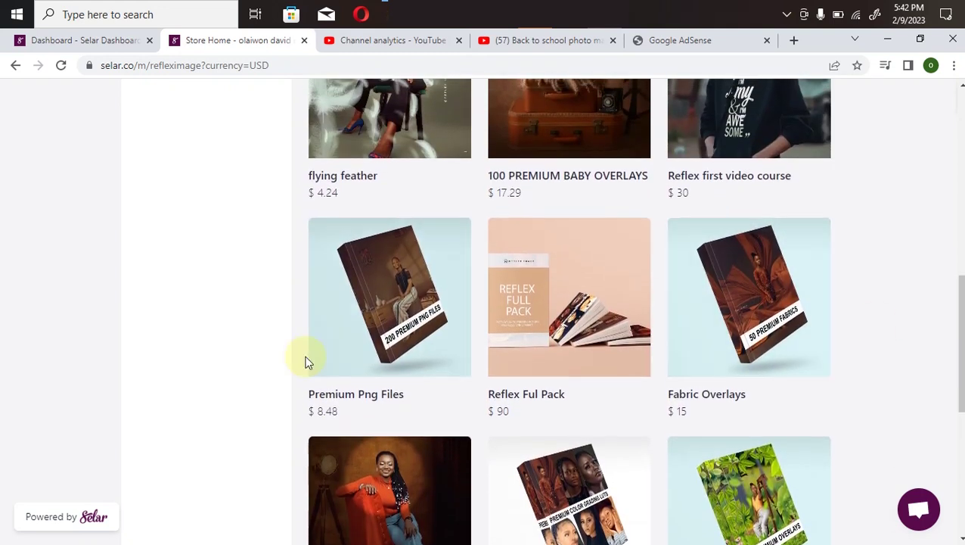
pyautogui.moveTo(384, 372)
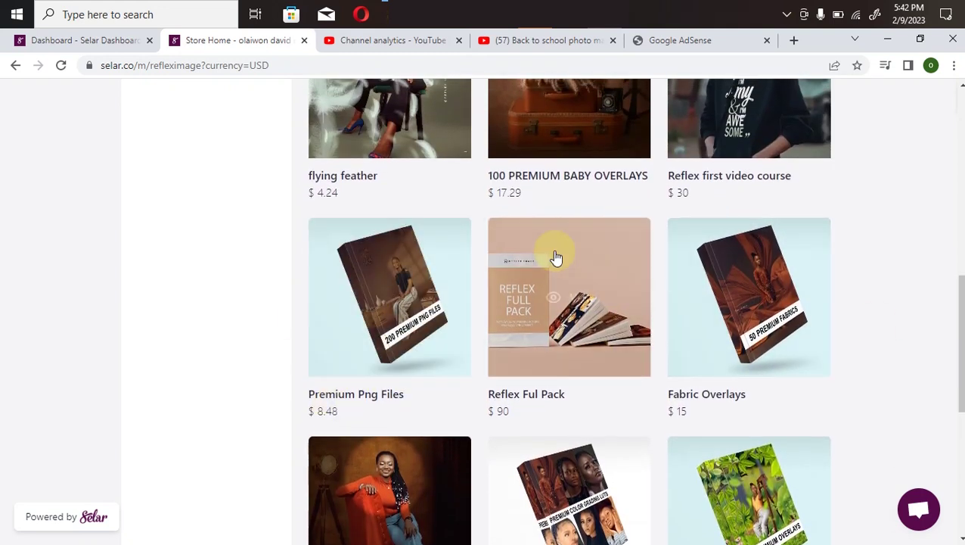
pyautogui.moveTo(543, 366)
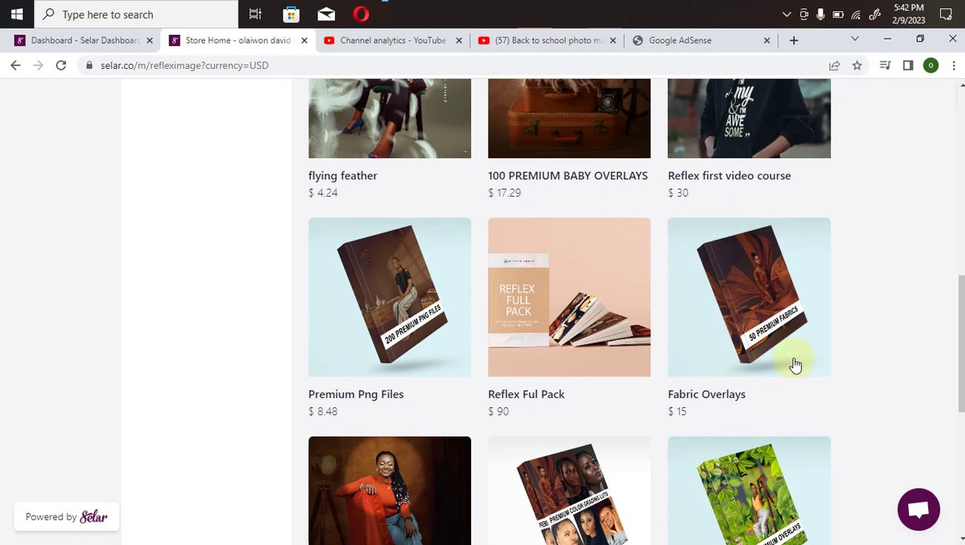
# Scroll back to the top of the store and open the USD currency dropdown.
pyautogui.scroll(-3, 661, 363)
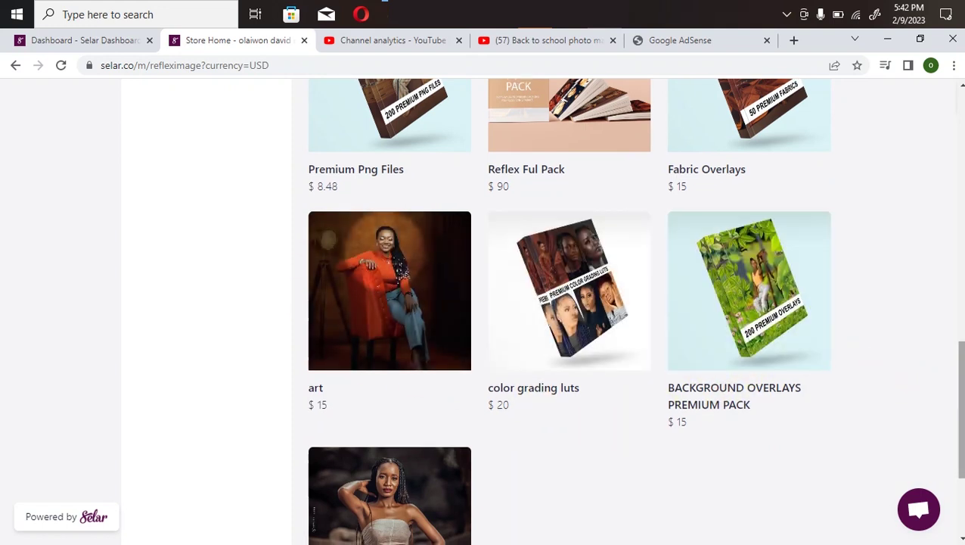
pyautogui.scroll(-3, 877, 408)
pyautogui.scroll(15, 957, 430)
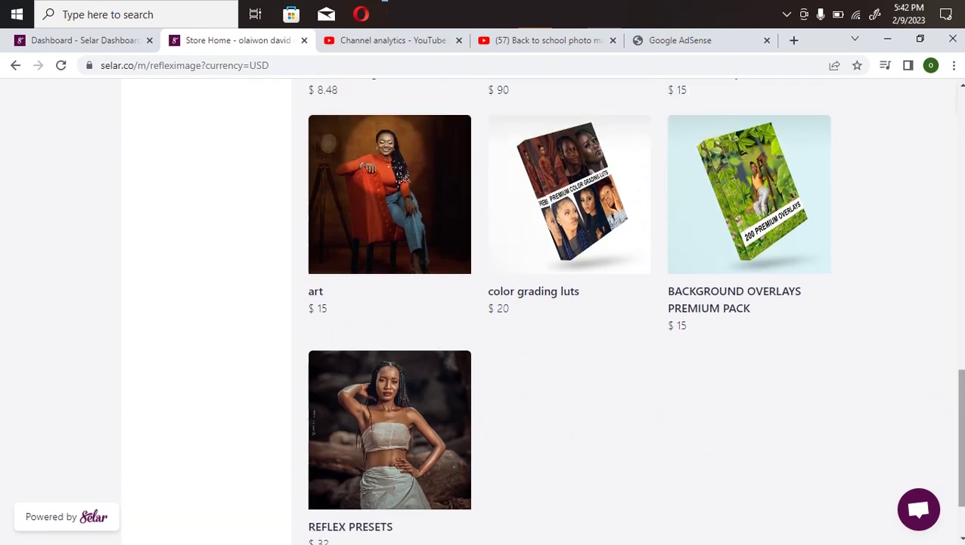
pyautogui.scroll(-10, 540, 310)
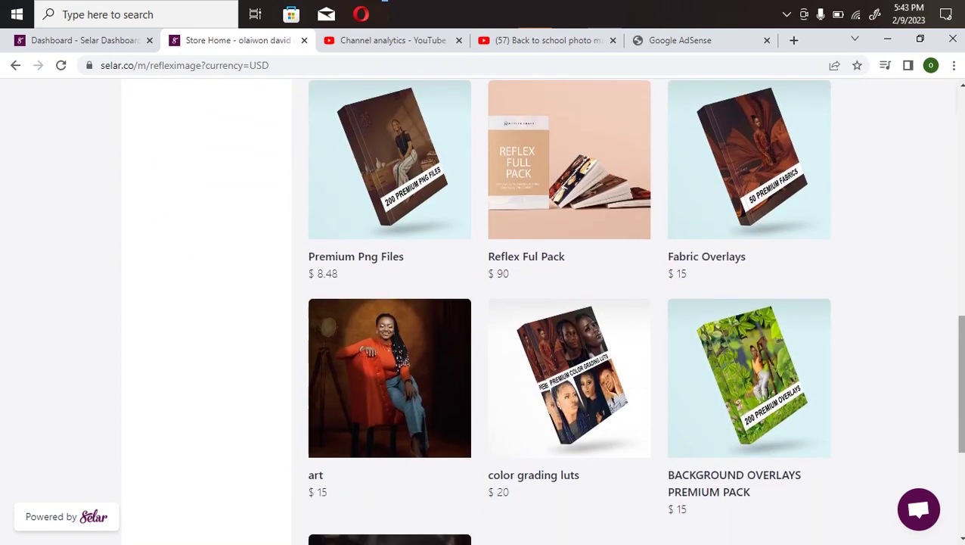
pyautogui.scroll(5, 540, 311)
pyautogui.scroll(10, 938, 227)
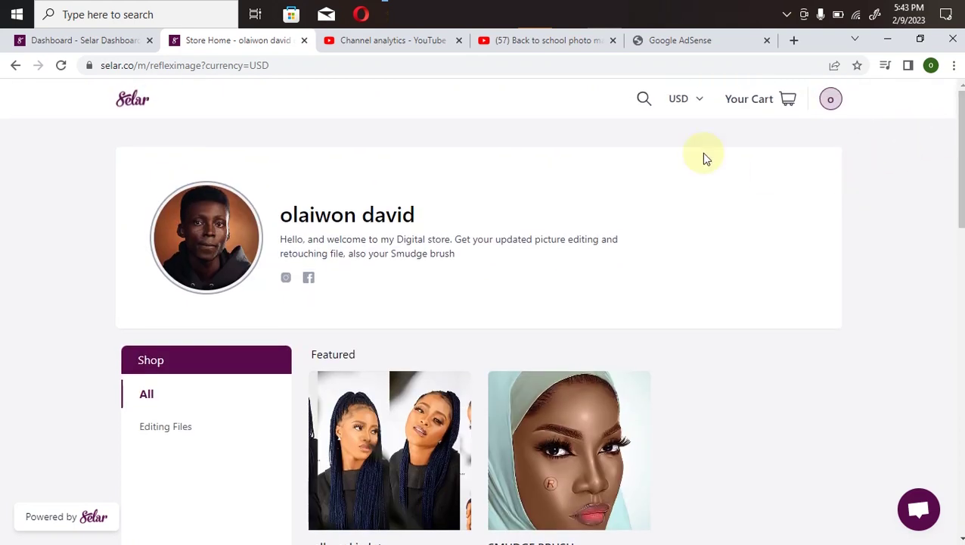
pyautogui.click(680, 100)
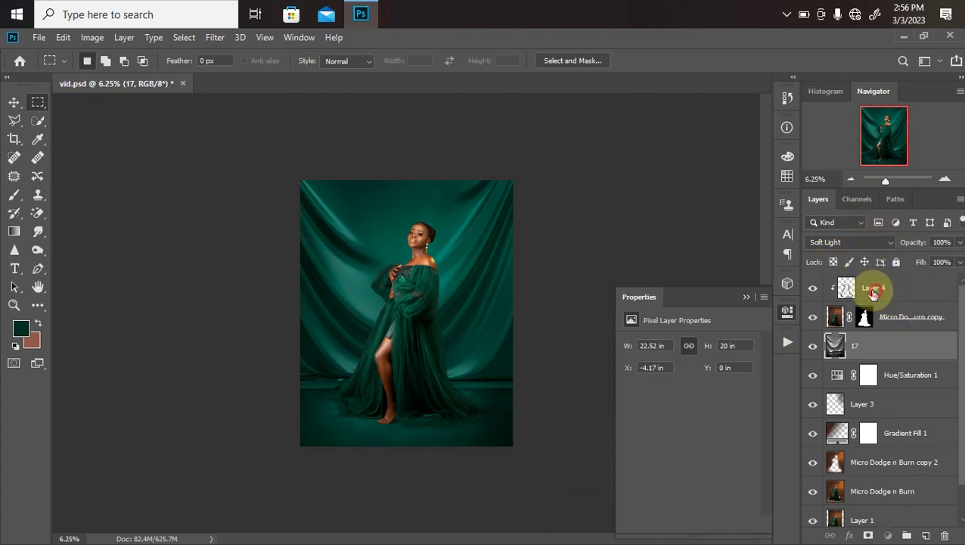
# On Layer 4, draw a 40 px feathered elliptical selection around the model and invert it.
pyautogui.click(878, 289)
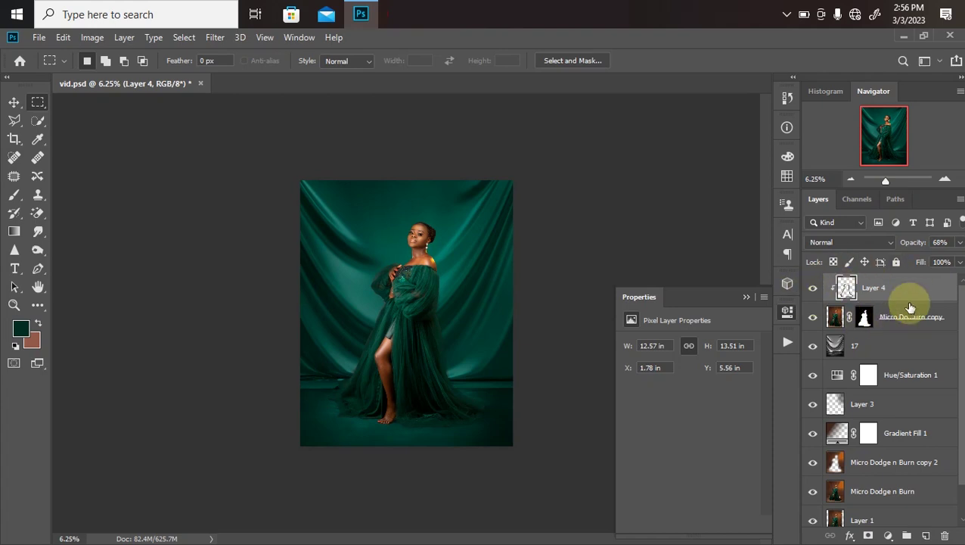
pyautogui.click(37, 103)
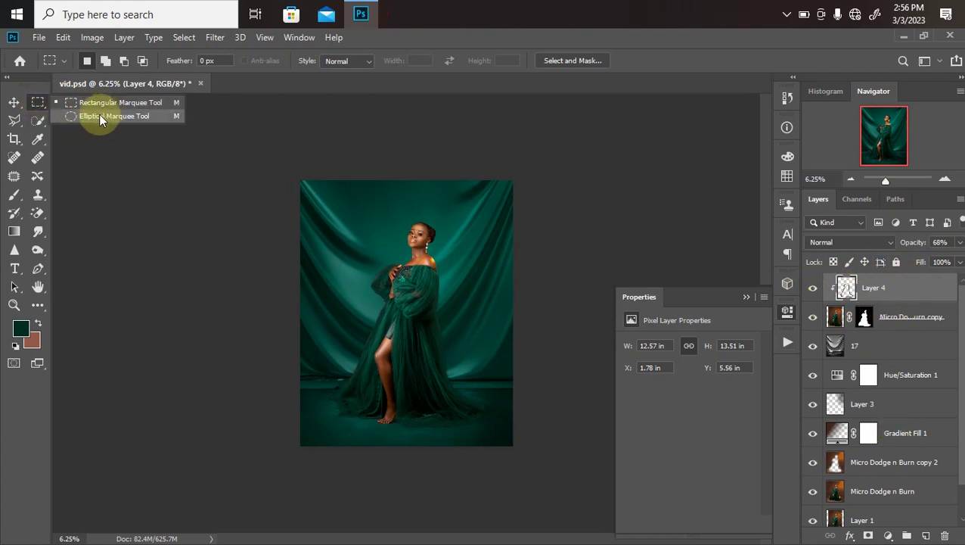
pyautogui.click(138, 118)
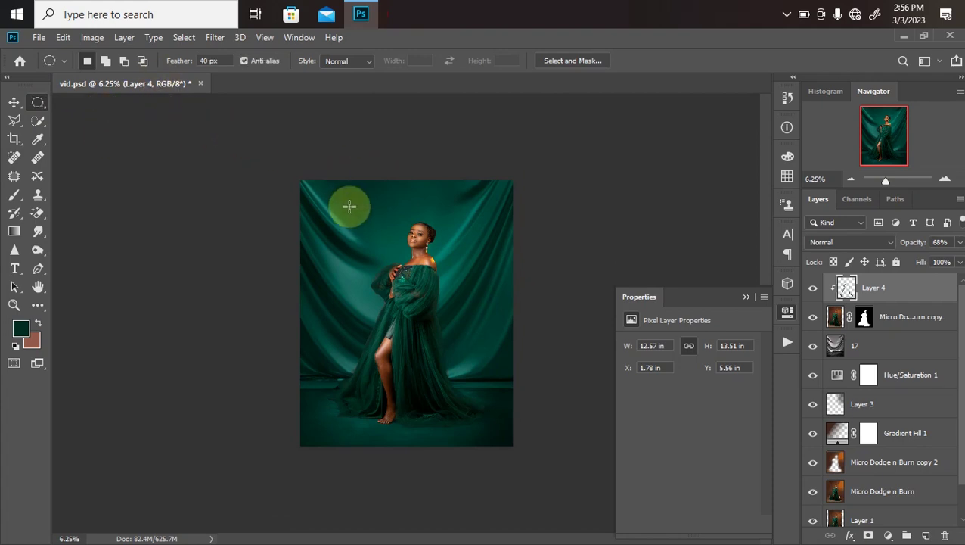
pyautogui.moveTo(354, 200); pyautogui.dragTo(512, 355)
pyautogui.moveTo(414, 299); pyautogui.dragTo(394, 312)
pyautogui.hotkey('ctrl', 'shift', 'i')
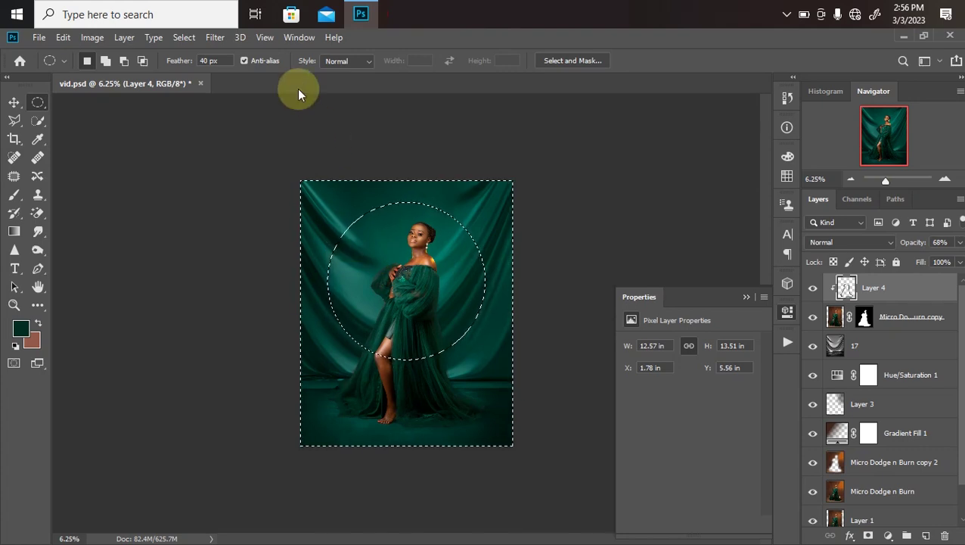
# Add a Solid Color fill layer in pure black over the inverted circular selection.
pyautogui.click(887, 536)
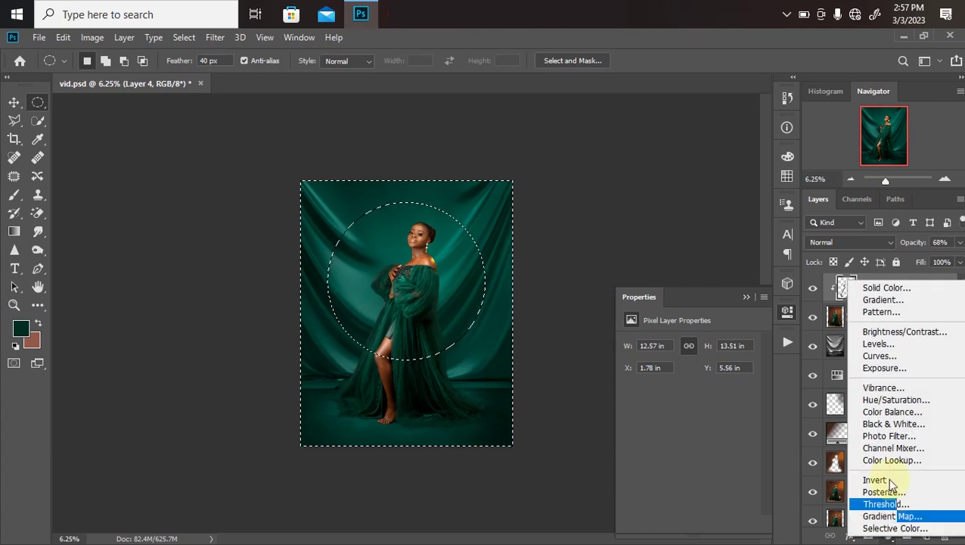
pyautogui.press('Escape')
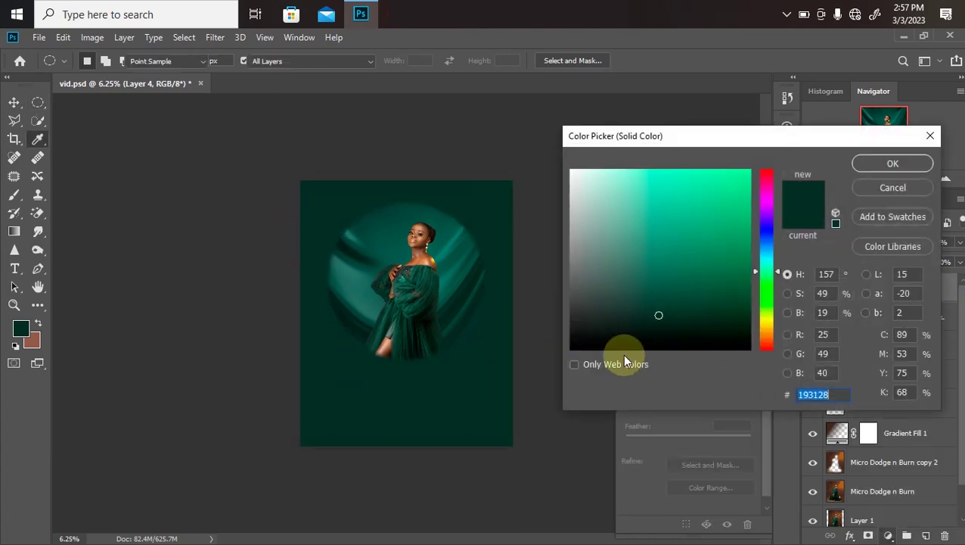
pyautogui.moveTo(680, 254); pyautogui.dragTo(564, 382)
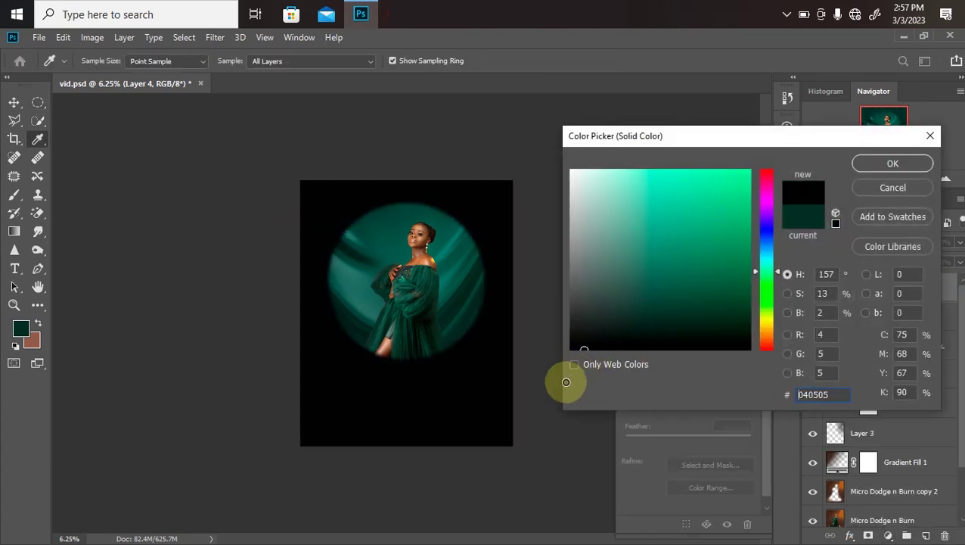
pyautogui.click(885, 164)
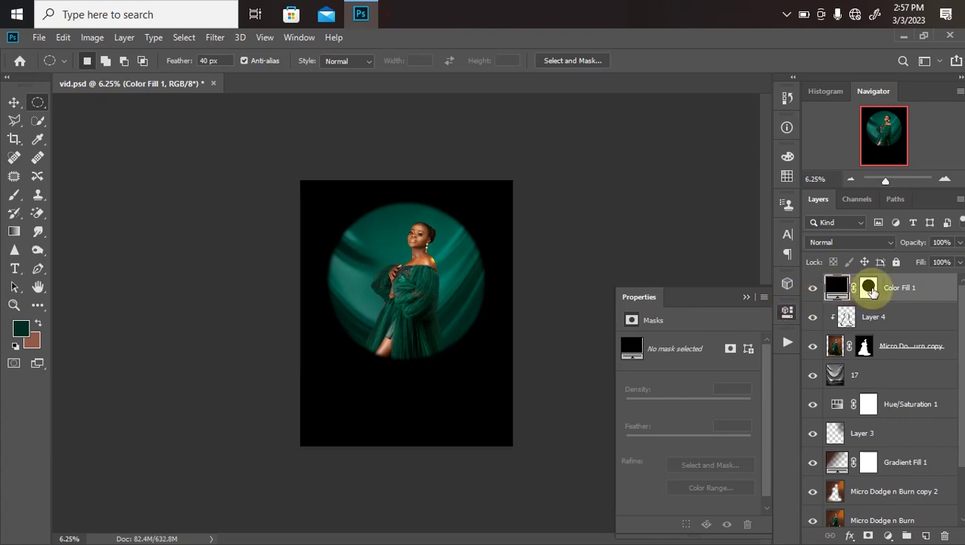
# Feather the fill layer's mask to 646.5 px and lower its opacity to 24%.
pyautogui.click(870, 289)
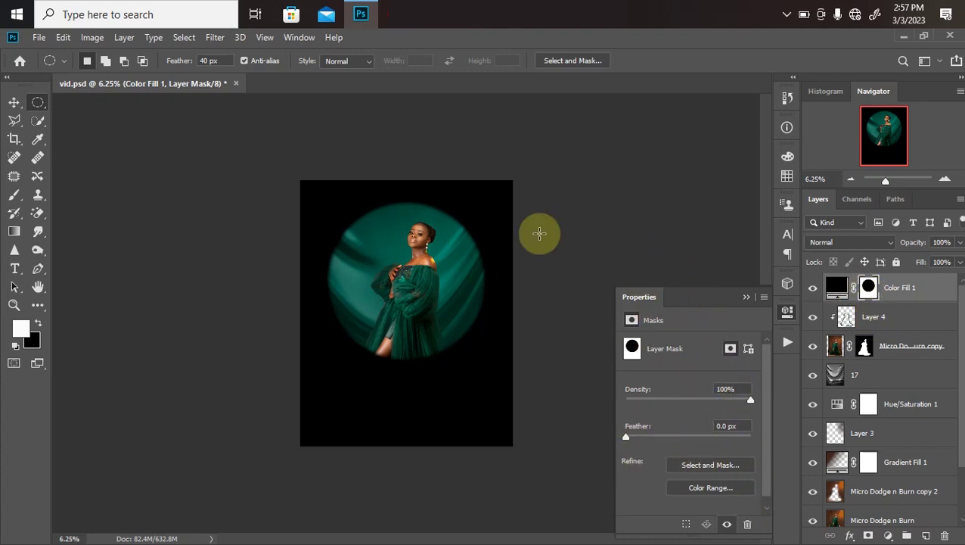
pyautogui.click(295, 37)
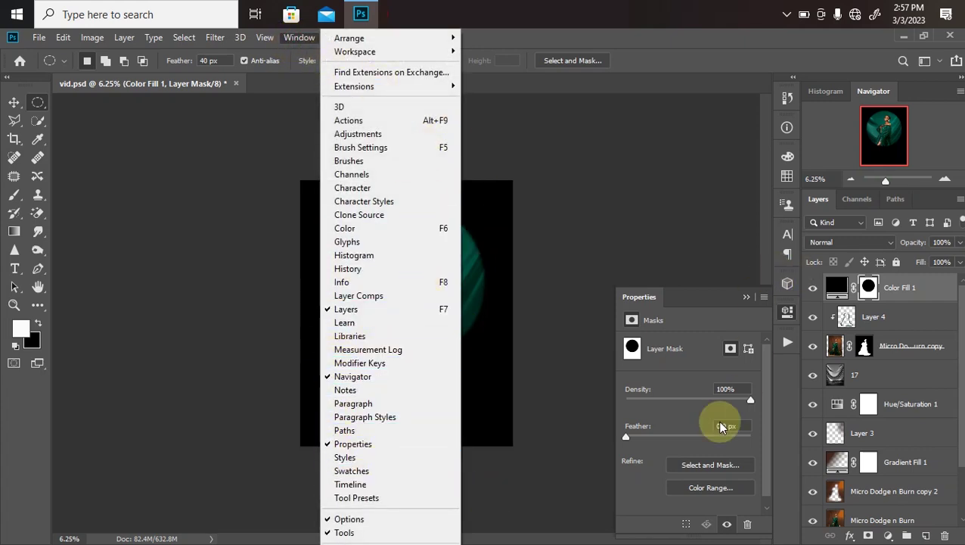
pyautogui.click(706, 309)
pyautogui.moveTo(705, 308); pyautogui.dragTo(710, 308)
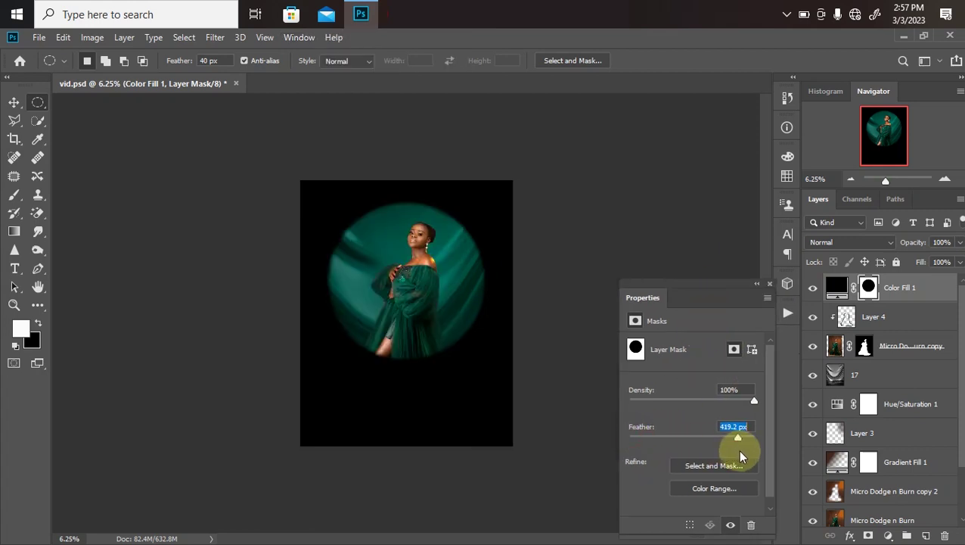
pyautogui.moveTo(739, 449); pyautogui.dragTo(744, 452)
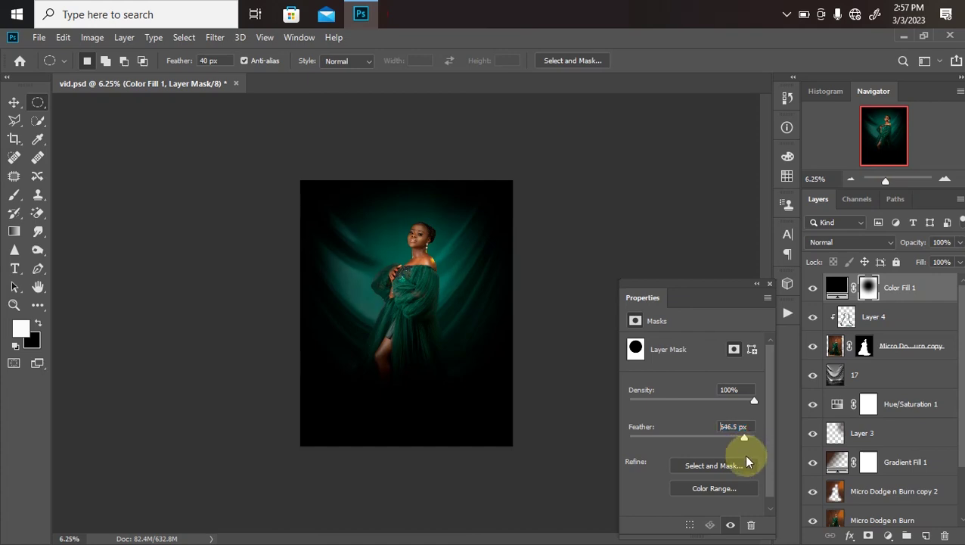
pyautogui.click(709, 355)
pyautogui.moveTo(959, 242); pyautogui.dragTo(908, 258)
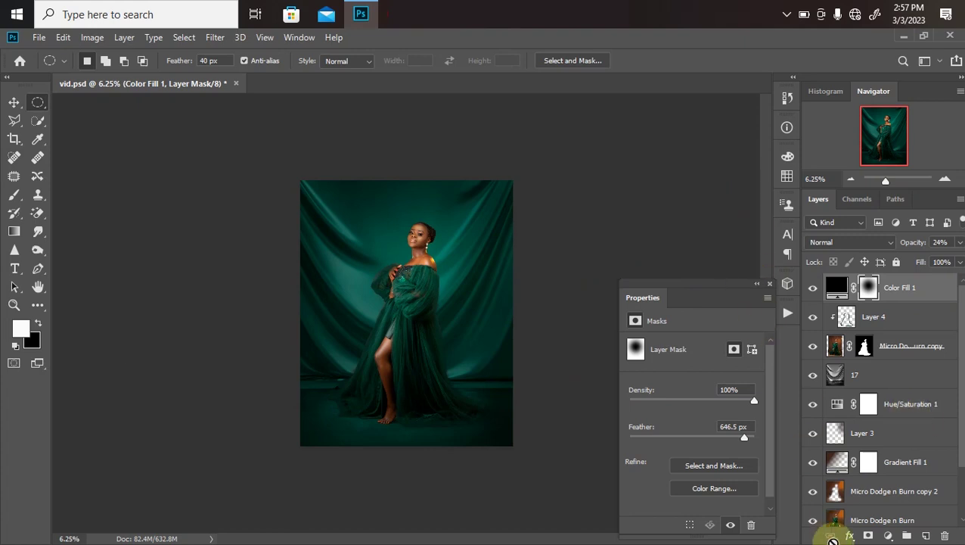
# Add a Color Lookup layer using mela chocolate.CUBE and set its opacity to 68%.
pyautogui.click(888, 535)
pyautogui.click(904, 461)
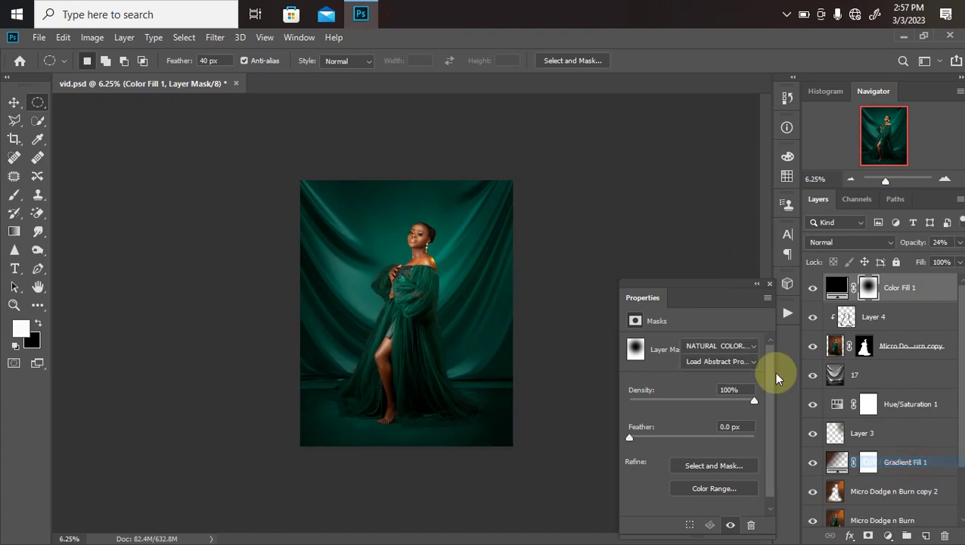
pyautogui.click(742, 349)
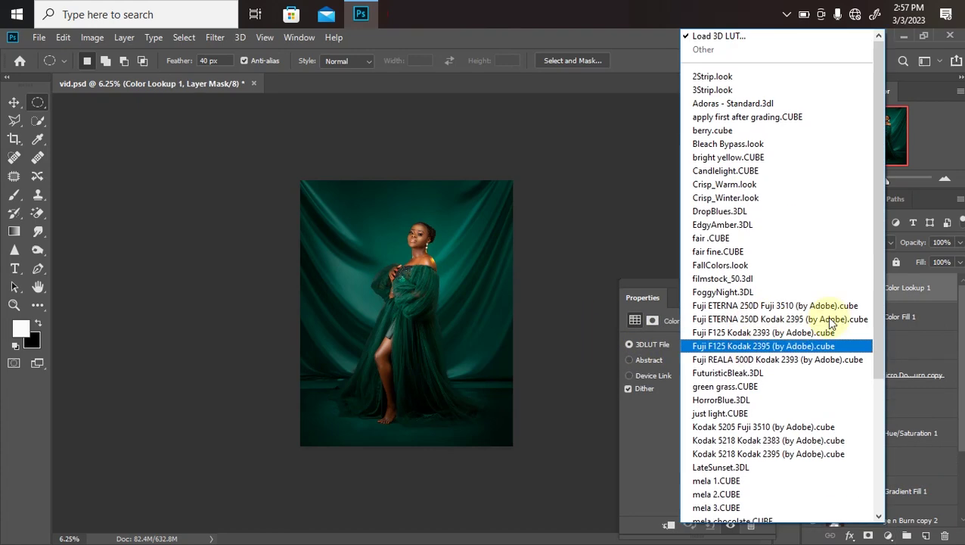
pyautogui.scroll(-5, 882, 322)
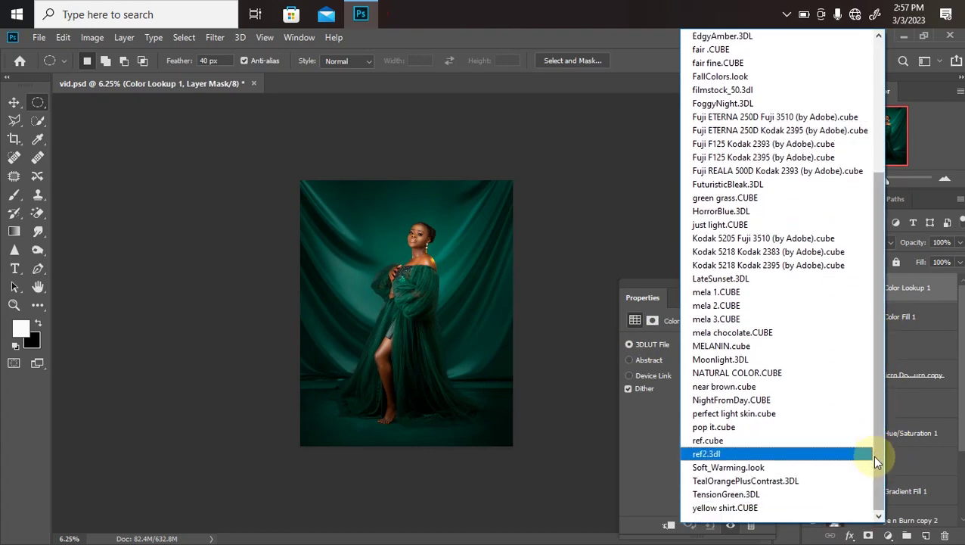
pyautogui.click(759, 333)
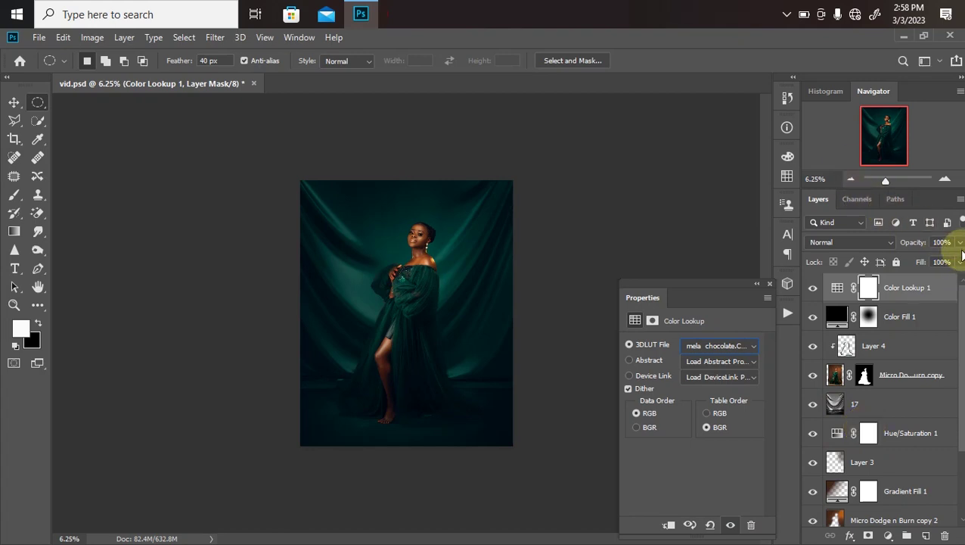
pyautogui.click(959, 242)
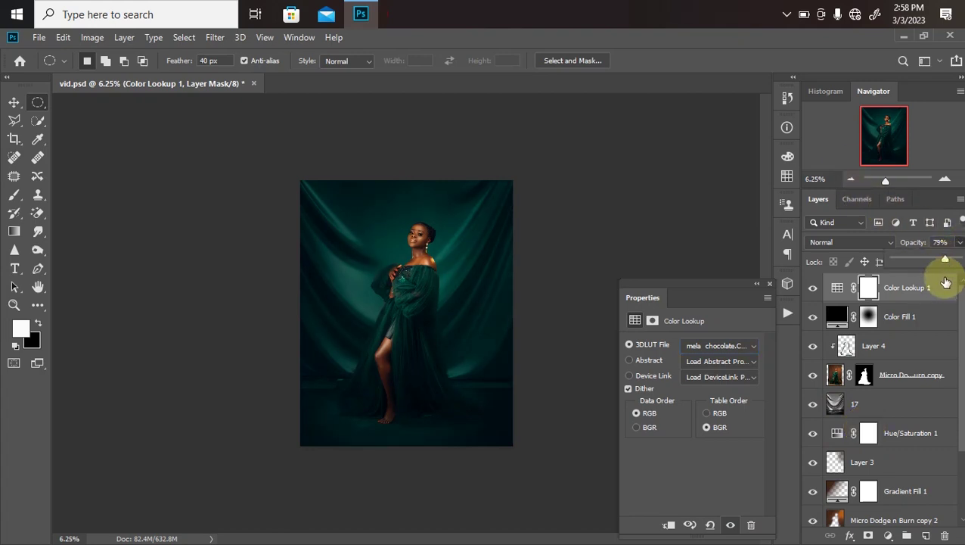
pyautogui.moveTo(939, 261); pyautogui.dragTo(938, 241)
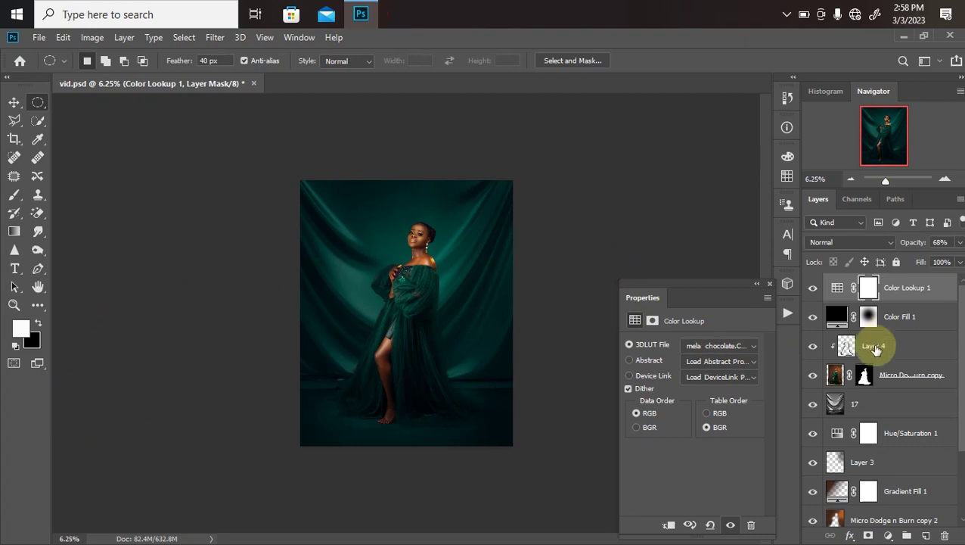
# Add a second Color Lookup layer with NATURAL COLOR.CUBE at 58% opacity.
pyautogui.click(889, 535)
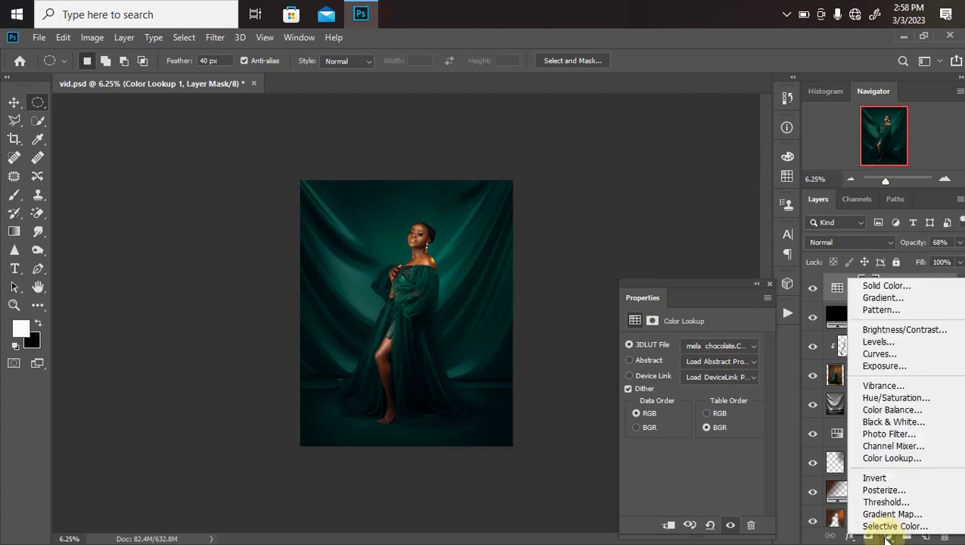
pyautogui.click(909, 458)
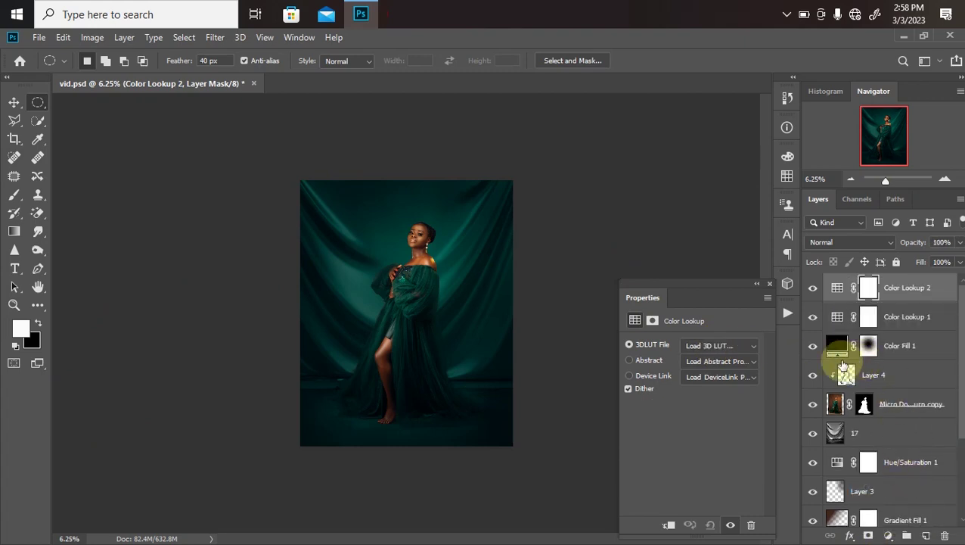
pyautogui.click(726, 345)
pyautogui.moveTo(872, 354); pyautogui.dragTo(874, 475)
pyautogui.click(777, 373)
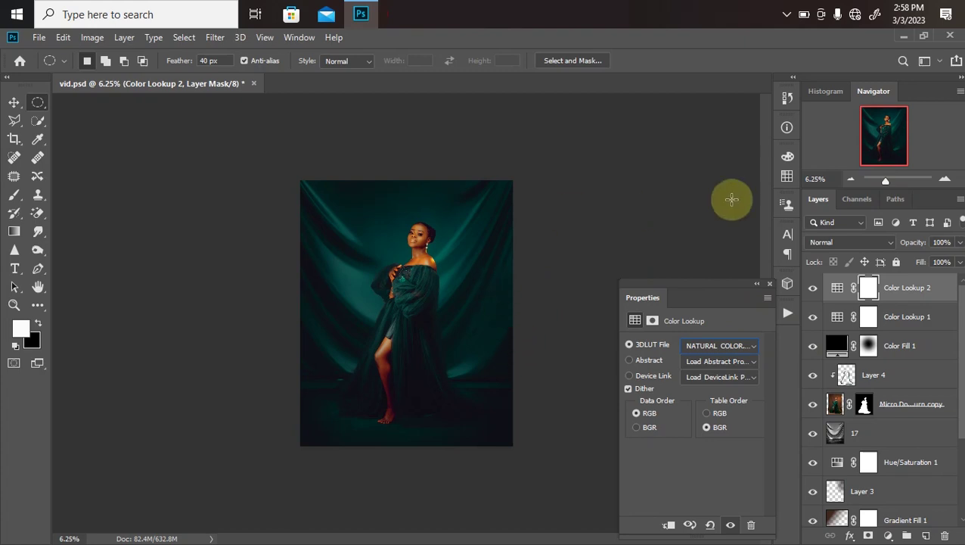
pyautogui.click(959, 242)
pyautogui.moveTo(942, 262); pyautogui.dragTo(930, 262)
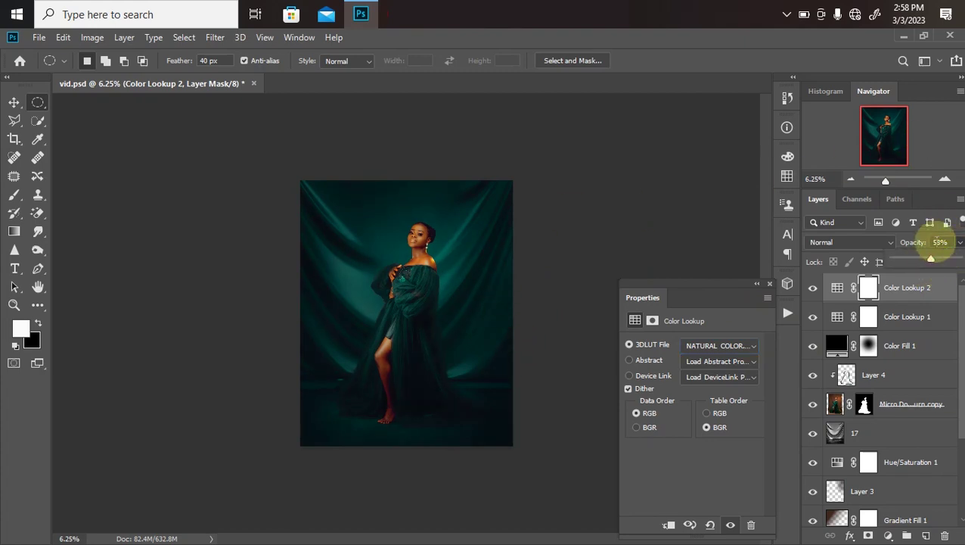
pyautogui.click(938, 243)
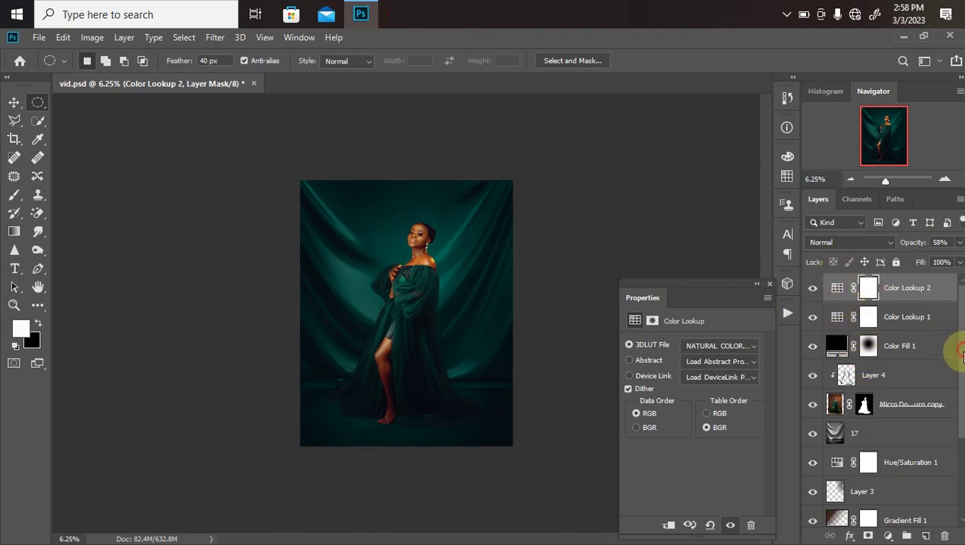
# Group all layers from Color Lookup 2 down to Layer 1 into Group 1.
pyautogui.scroll(-5, 942, 479)
pyautogui.keyDown('shift'); pyautogui.click(882, 482); pyautogui.keyUp('shift')
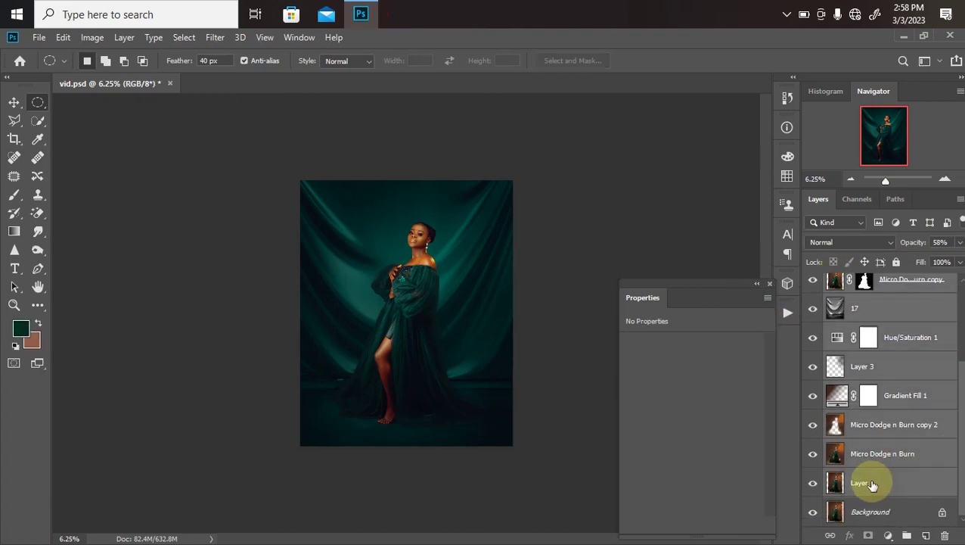
pyautogui.hotkey('ctrl', 'g')
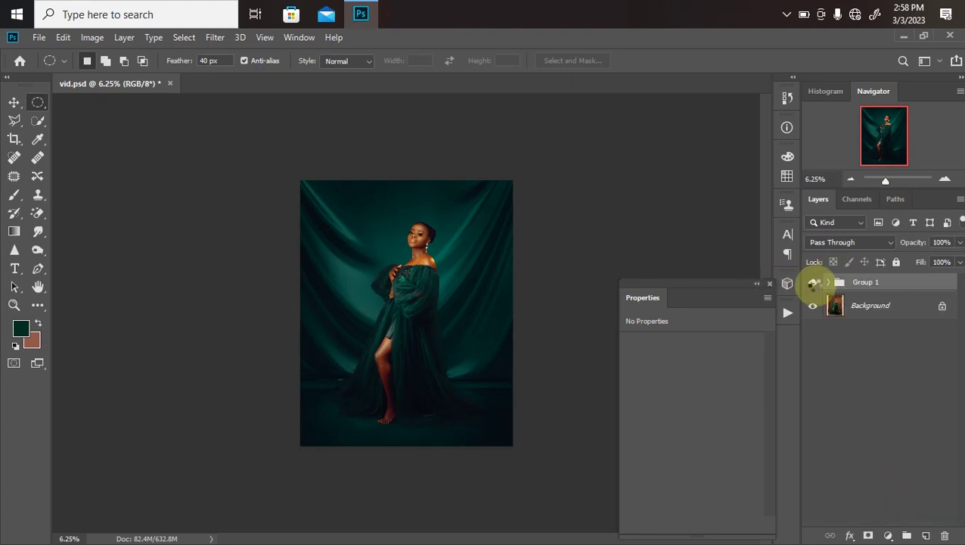
# Toggle Group 1's visibility off and on twice to compare before and after, leaving it visible.
pyautogui.click(813, 283)
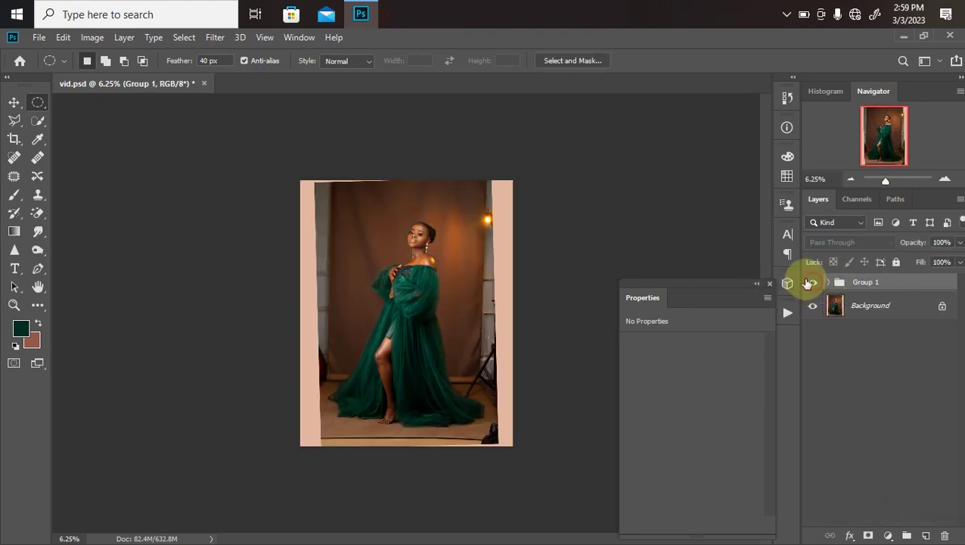
pyautogui.click(813, 282)
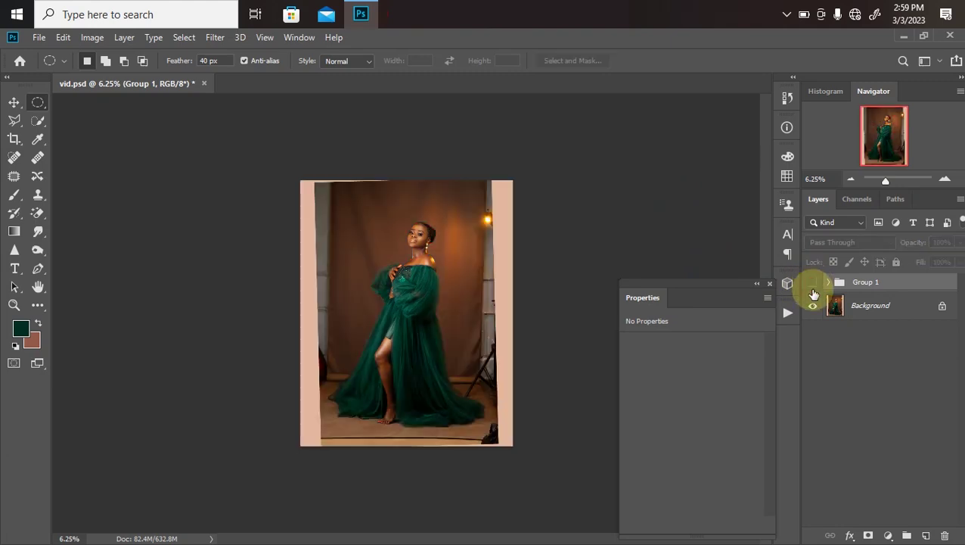
pyautogui.click(813, 282)
pyautogui.click(812, 282)
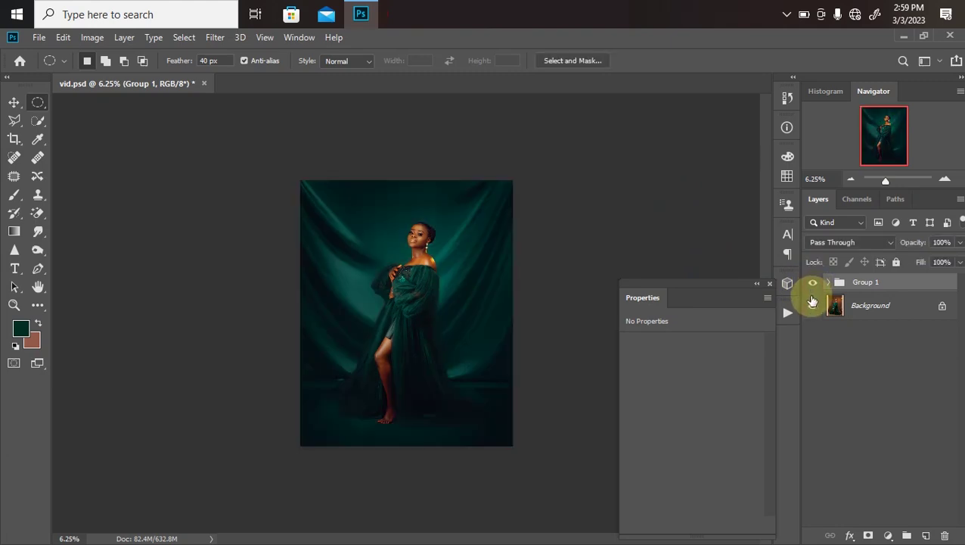